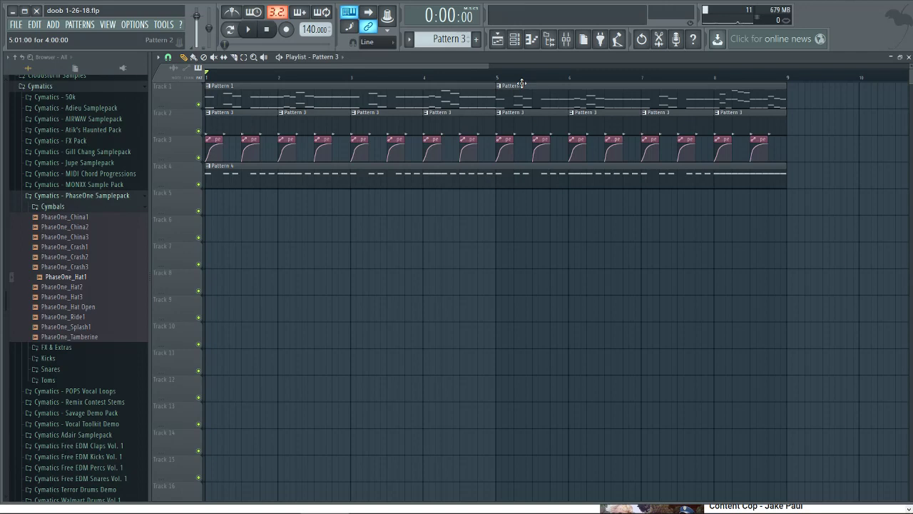
Play the playlist arrangement from the start and stop it near bar 8.
key("space")
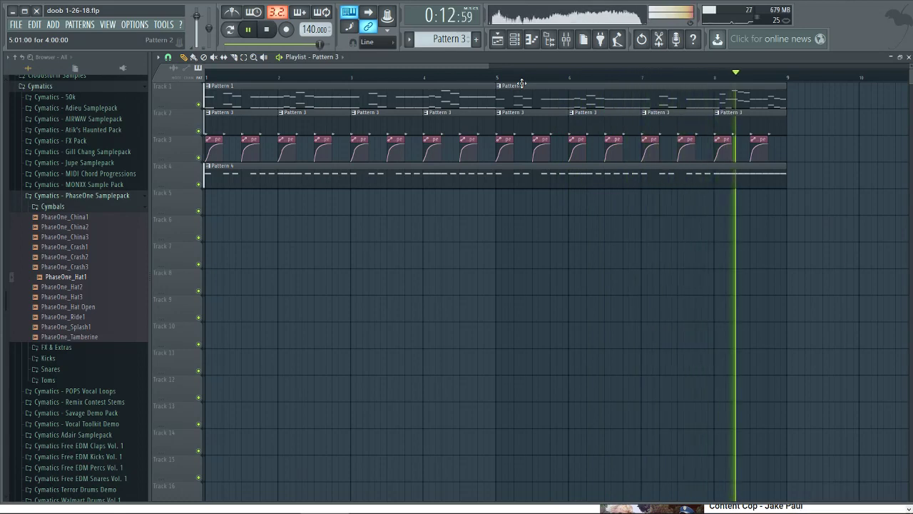
key("space")
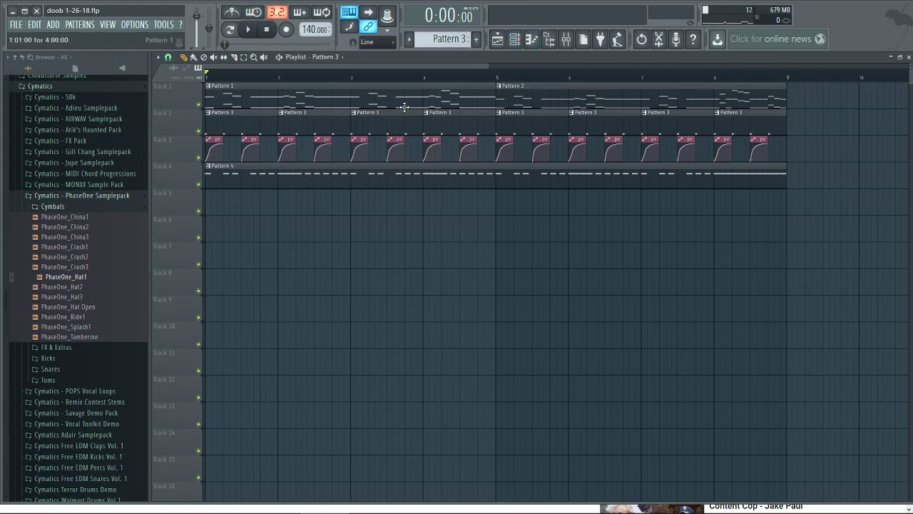
Open the Serum channel's effects rack and enable the Hyper/Dimension effect.
left_click(531, 39)
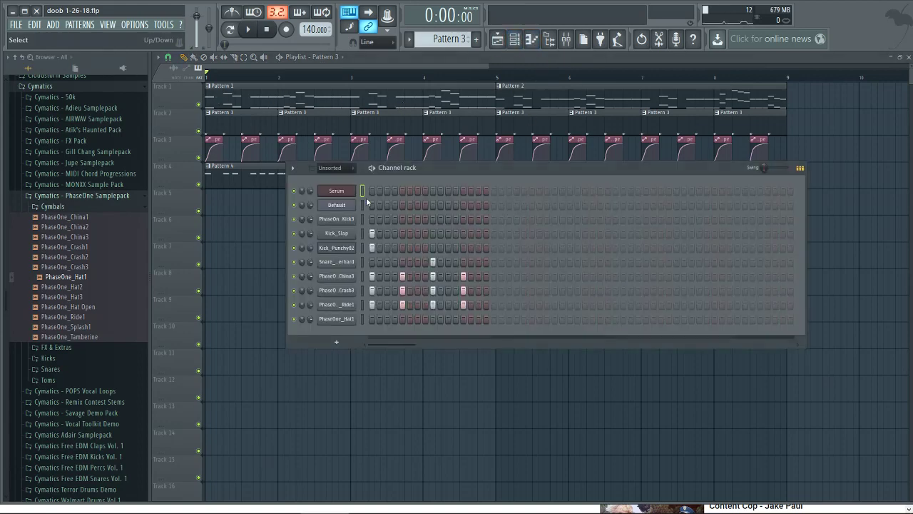
left_click(352, 191)
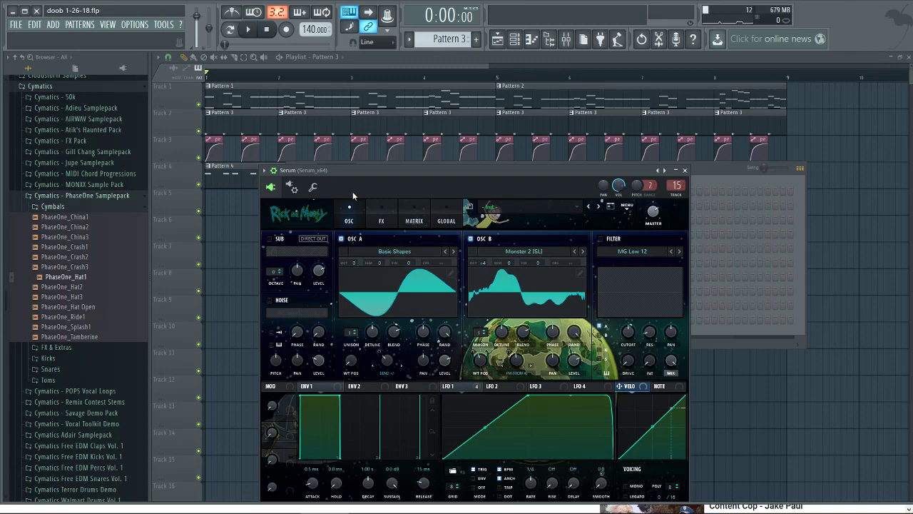
left_click_drag(352, 191, 399, 126)
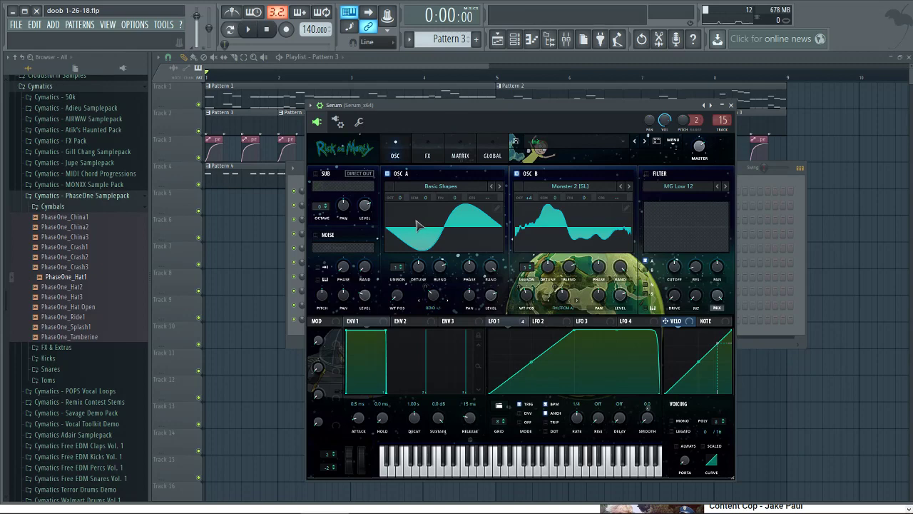
left_click(427, 154)
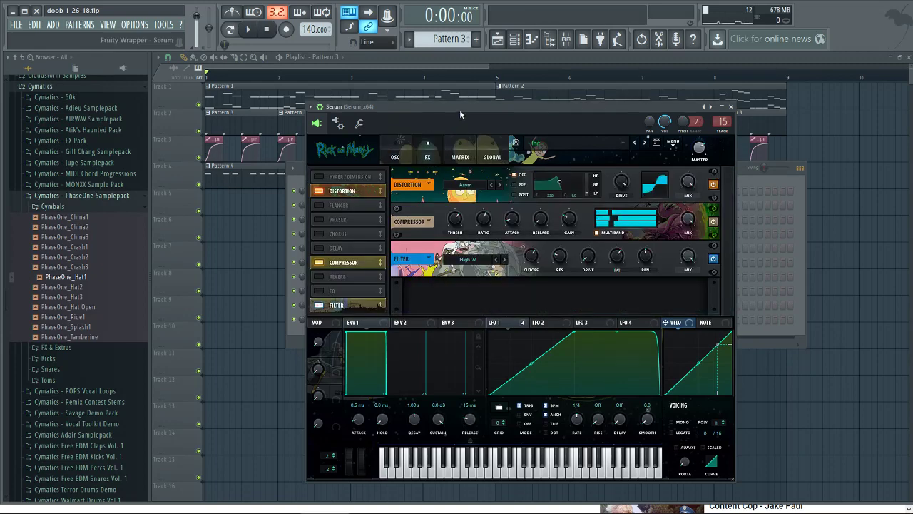
left_click_drag(460, 109, 446, 117)
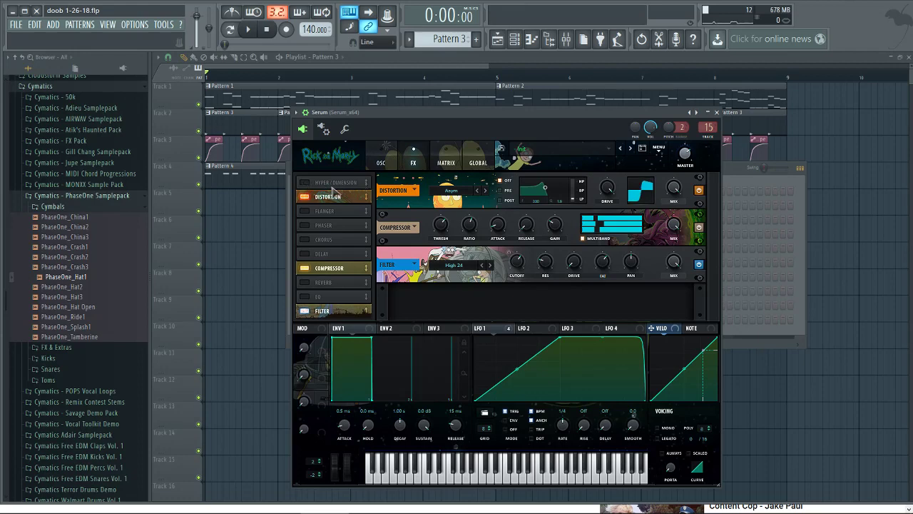
left_click(305, 183)
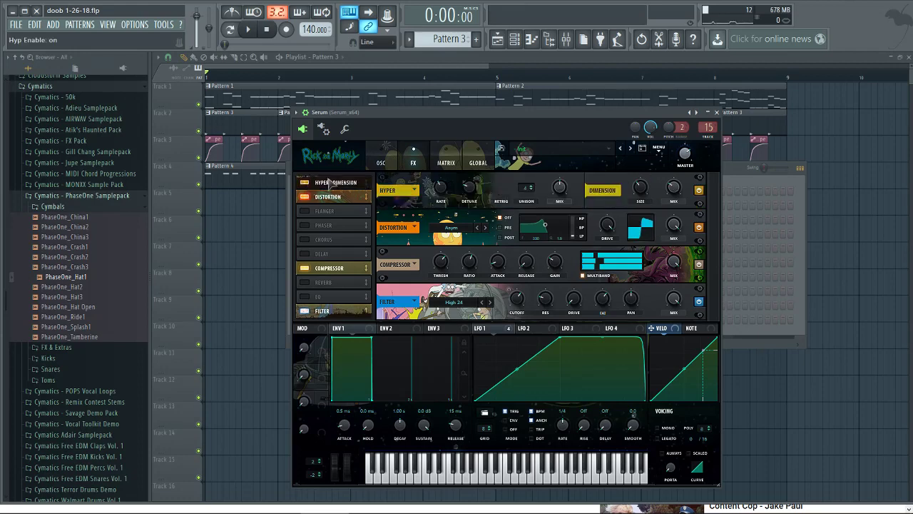
left_click_drag(442, 113, 375, 93)
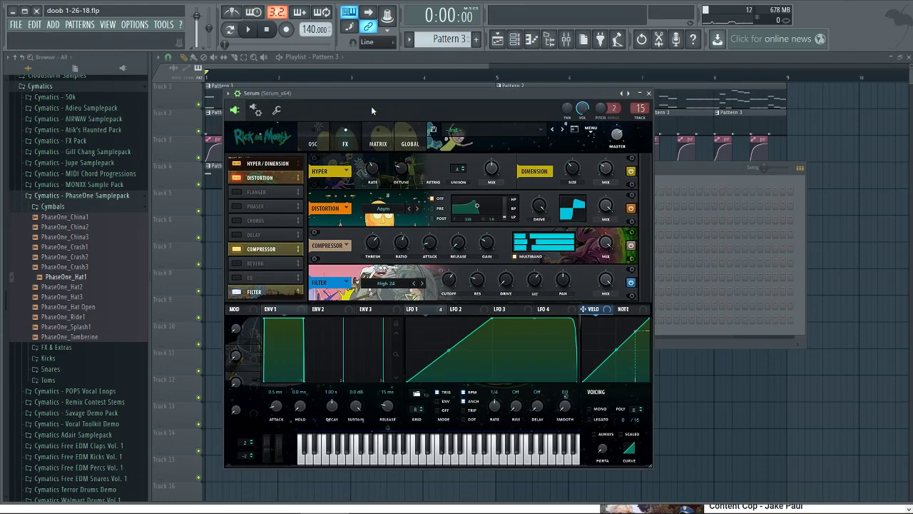
Inspect the Dimension Expander plugin loaded on Serum's mixer track, placing its window beside the effect slots.
left_click(516, 40)
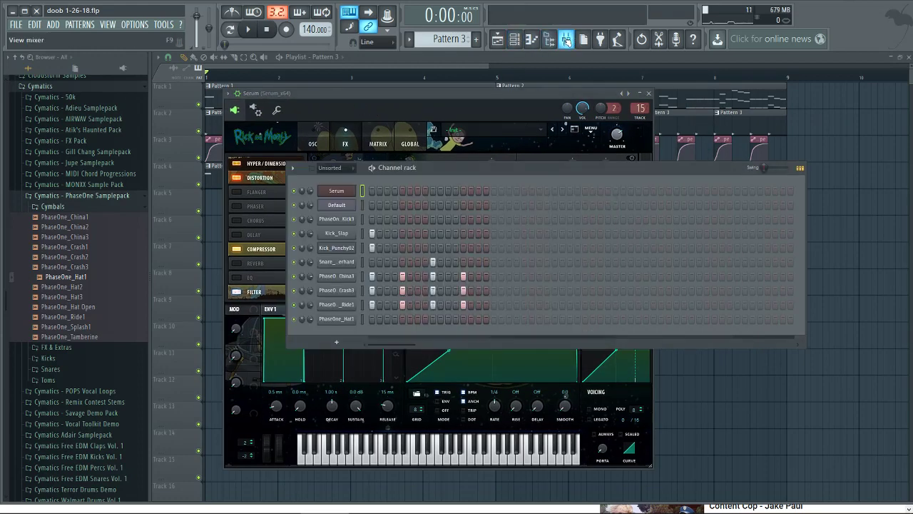
left_click(565, 39)
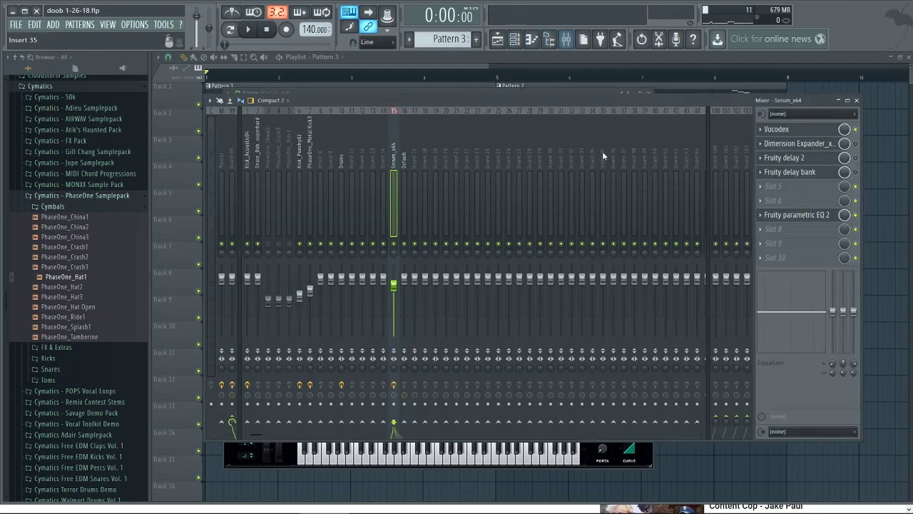
left_click(793, 143)
left_click_drag(442, 165, 646, 150)
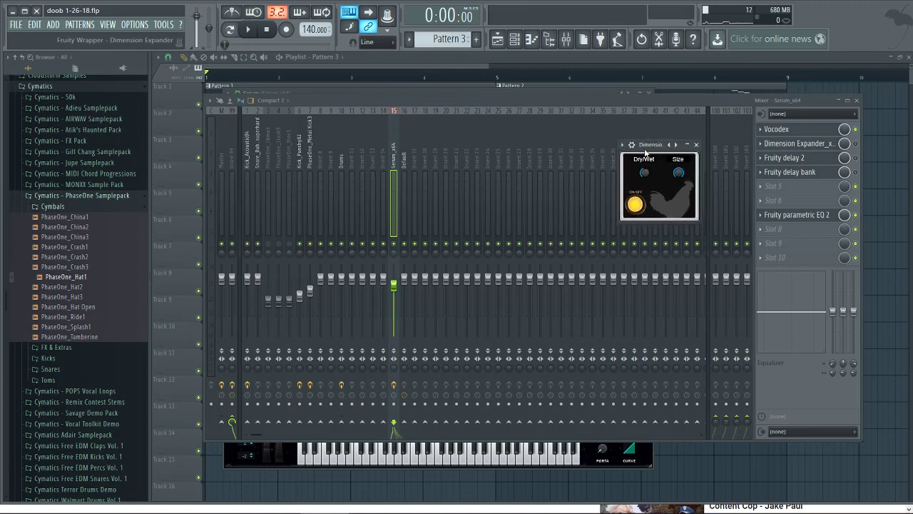
Reopen the Serum channel and play the arrangement from bar 1 to audition its sound in the mix.
left_click(531, 39)
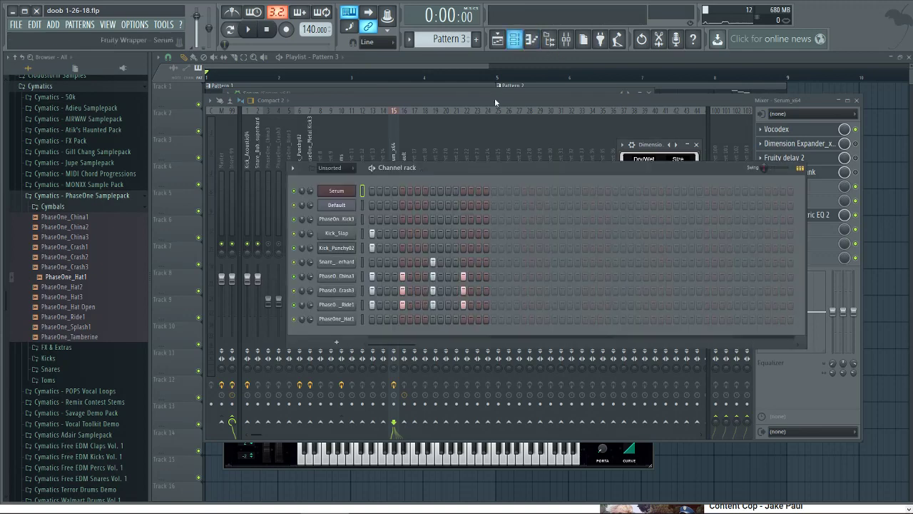
left_click(336, 191)
left_click(450, 138)
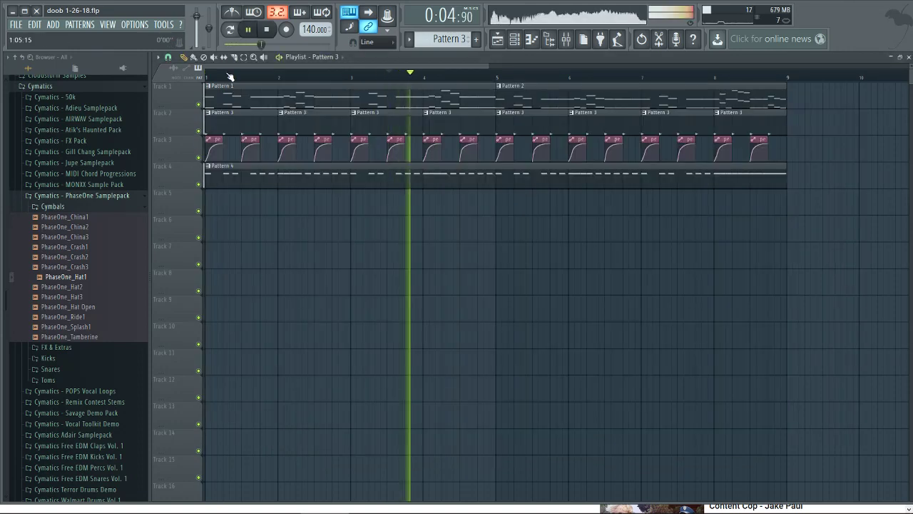
left_click(207, 76)
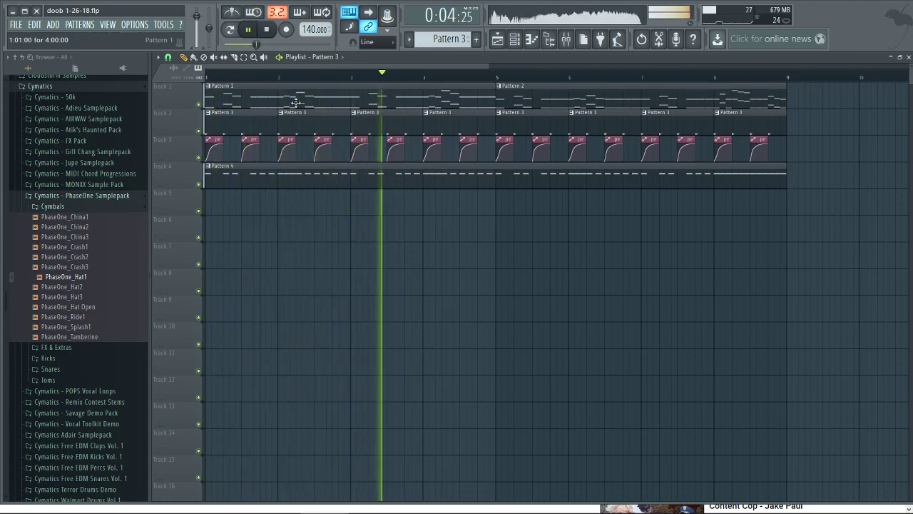
key("space")
Enable Delay and turn off Hyper/Dimension in the Serum channel's effects rack.
key("F6")
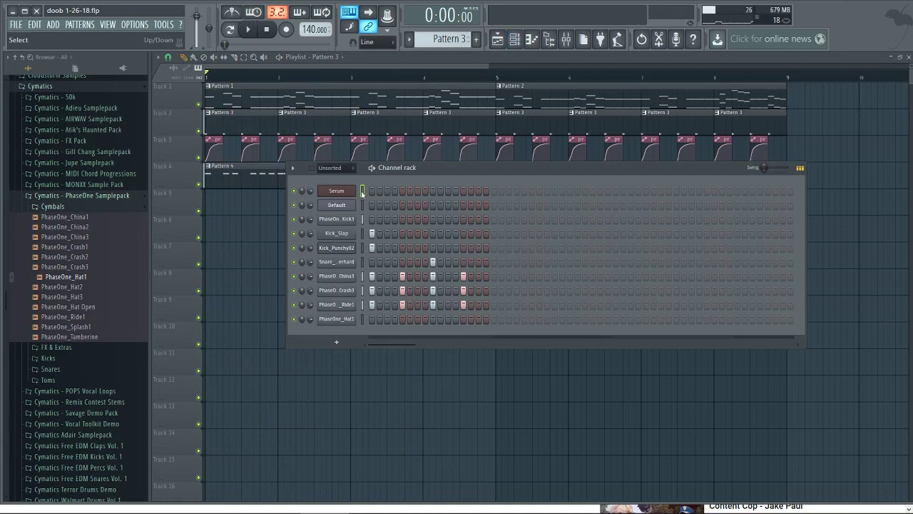
left_click(348, 193)
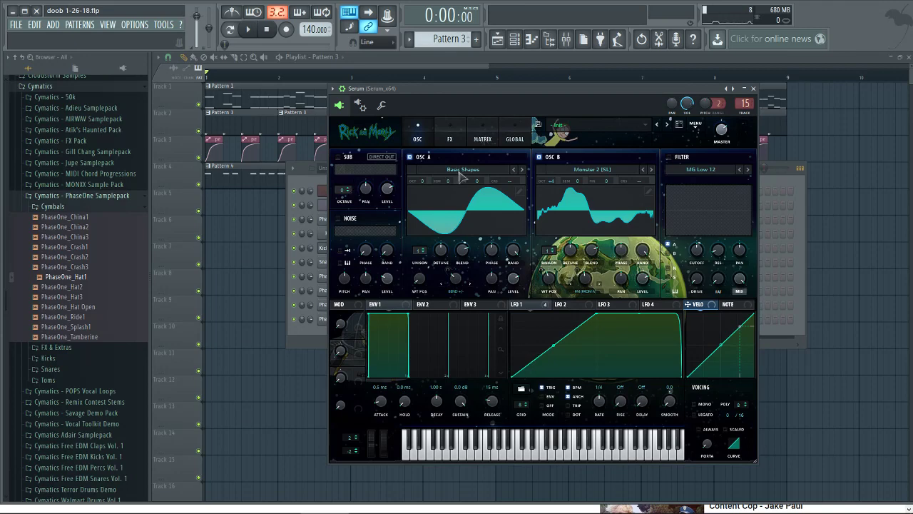
left_click(457, 130)
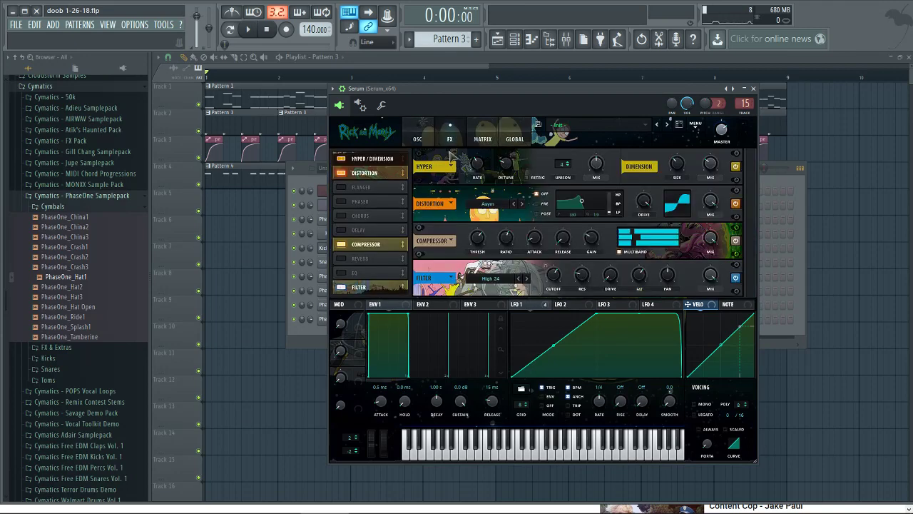
left_click(342, 230)
left_click(341, 158)
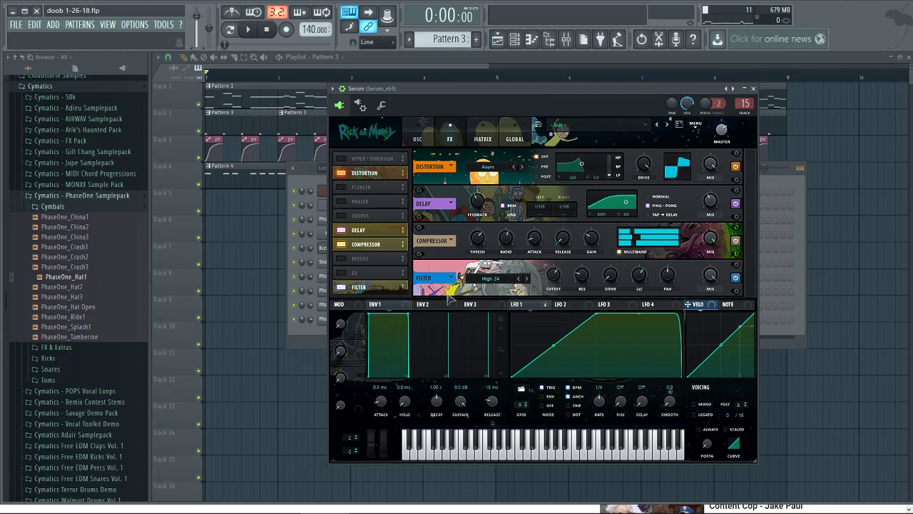
Play the opening bars of the arrangement several times to audition Serum with Delay enabled.
left_click(218, 84)
left_click(248, 31)
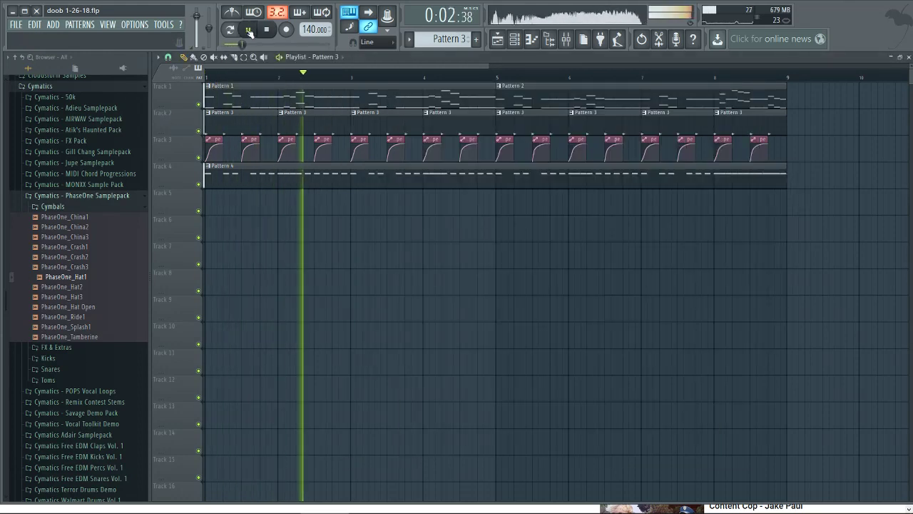
left_click(249, 34)
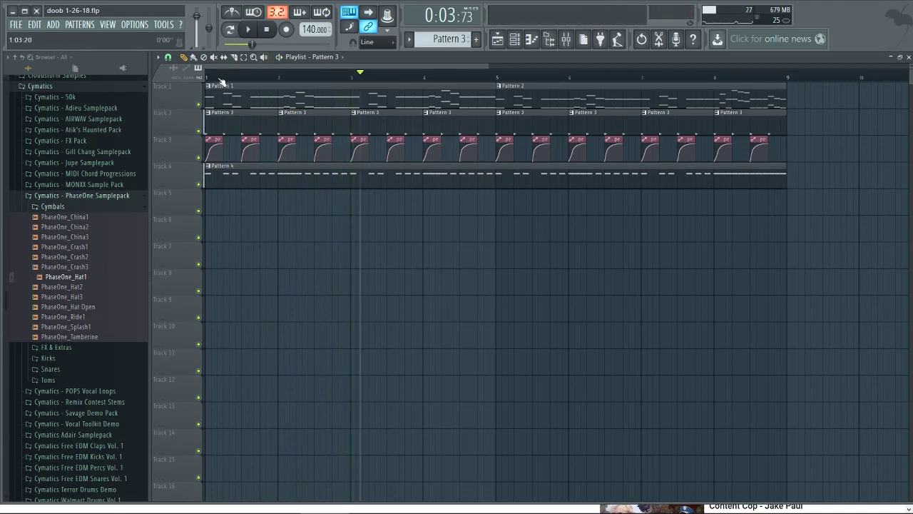
key("space")
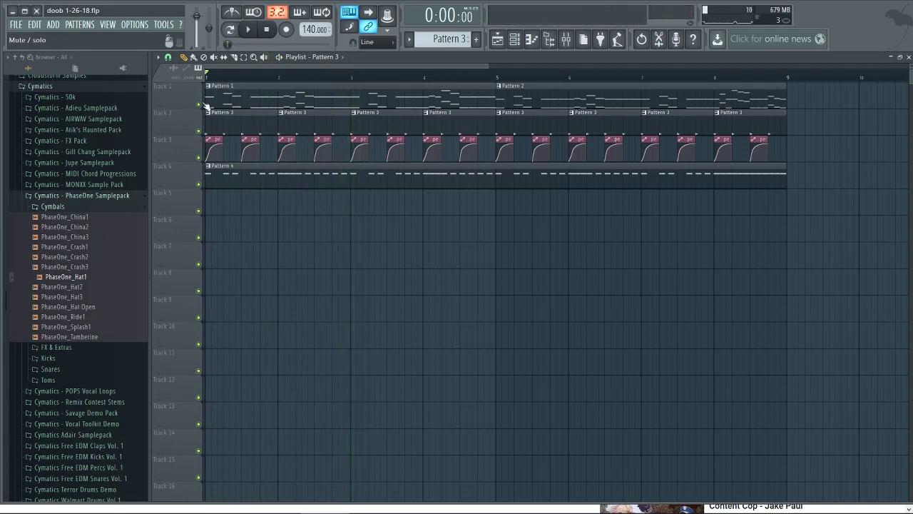
left_click(248, 31)
left_click(250, 32)
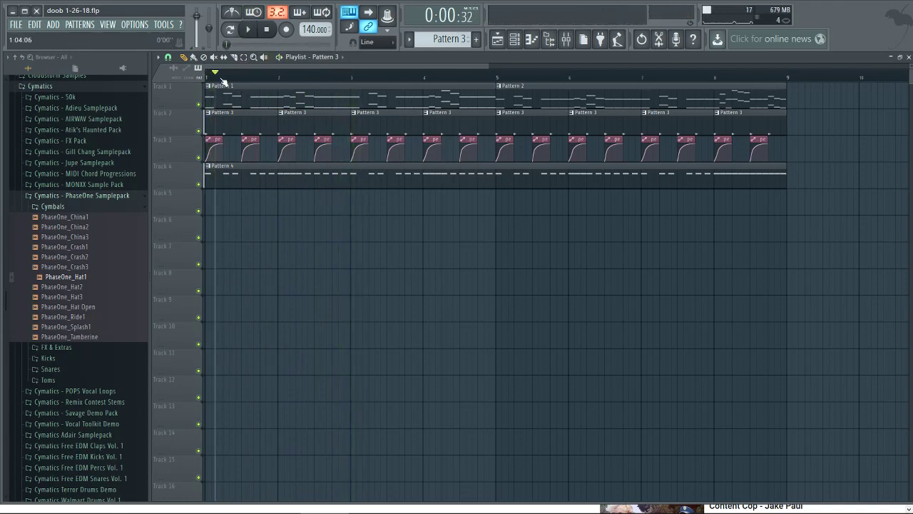
key("space")
left_click(248, 30)
left_click(249, 30)
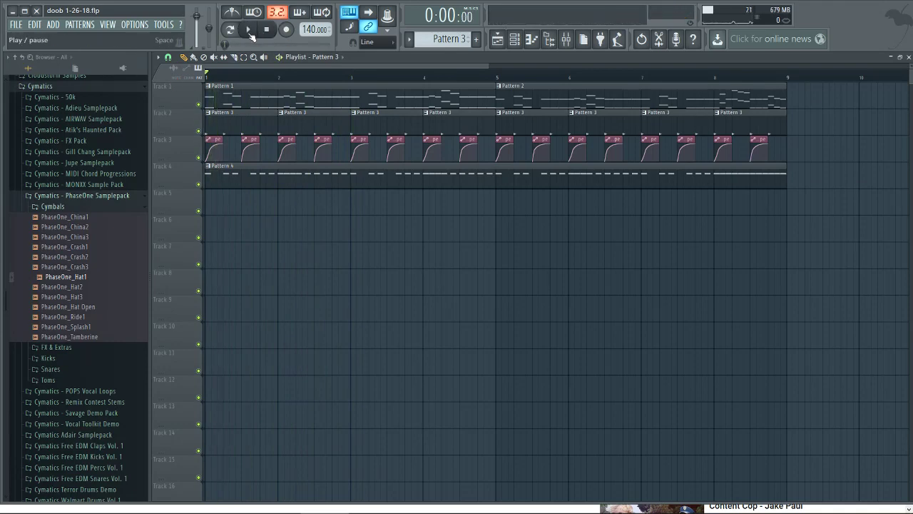
left_click(248, 30)
left_click(248, 30)
Swap Delay for Reverb in the Serum channel's effects rack.
left_click(514, 40)
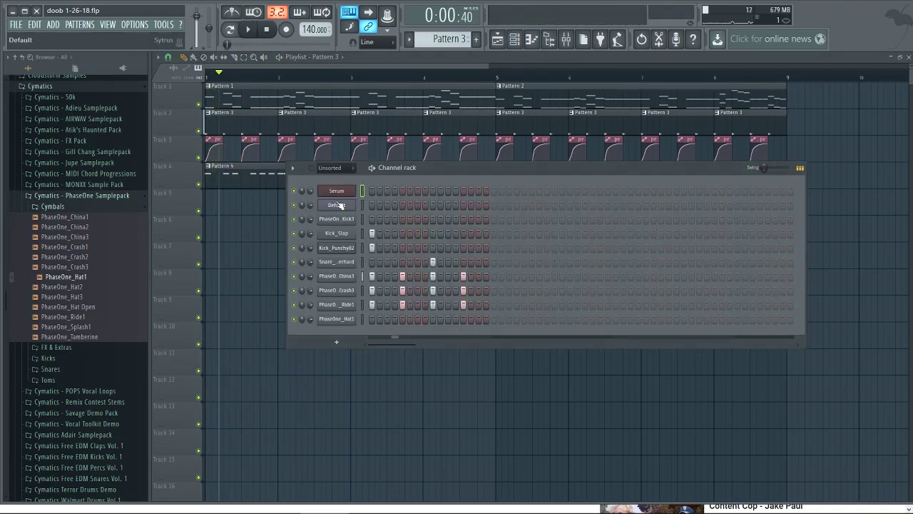
left_click(341, 191)
left_click(376, 134)
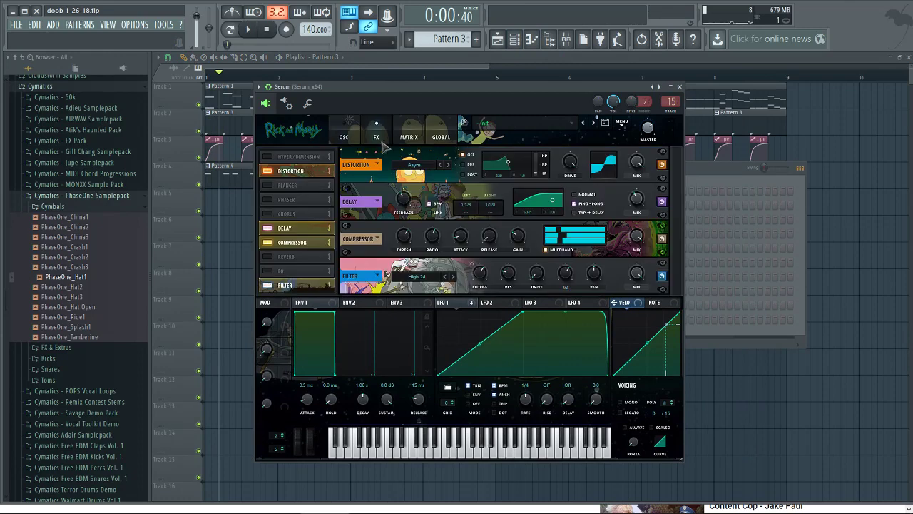
left_click(267, 256)
left_click(267, 256)
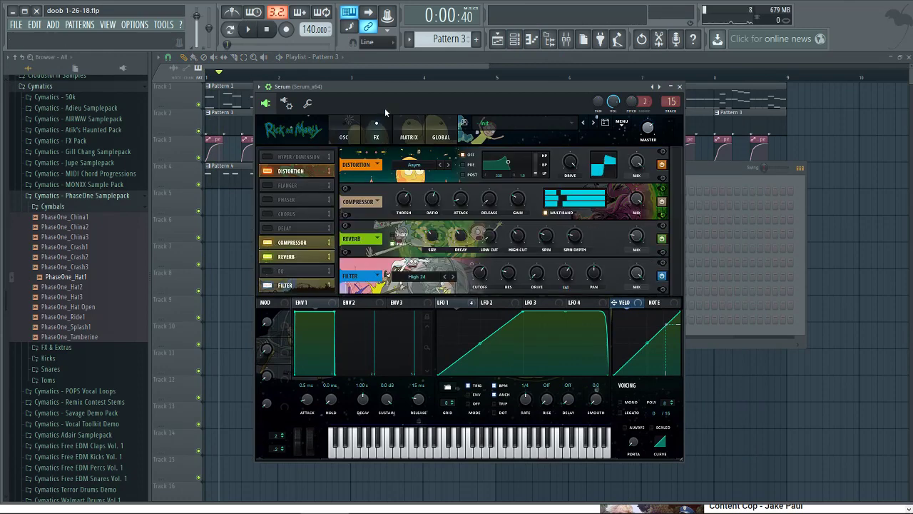
Play the first bars of the arrangement to audition Serum with Reverb enabled.
mouse_move(637, 238)
left_click(339, 154)
key("space")
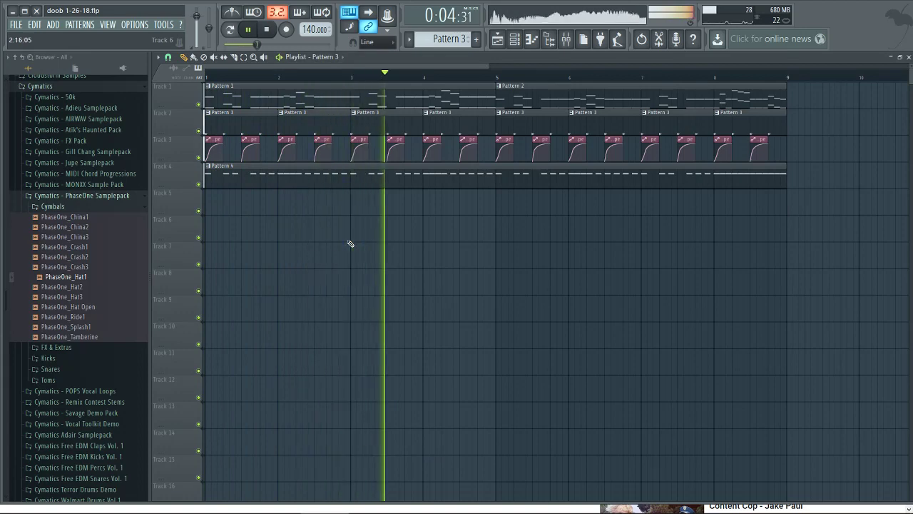
key("space")
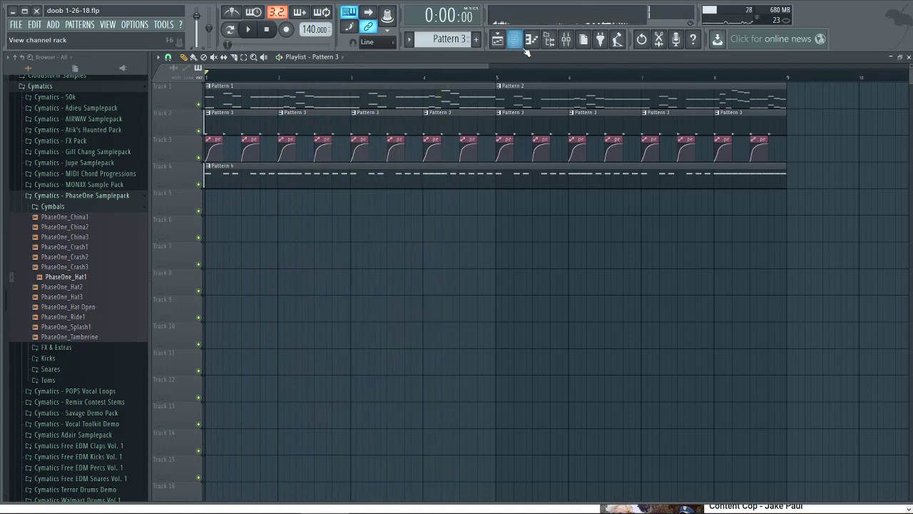
Turn off Reverb and enable Delay together with Hyper/Dimension in the Serum channel's effects rack.
left_click(515, 38)
left_click(336, 190)
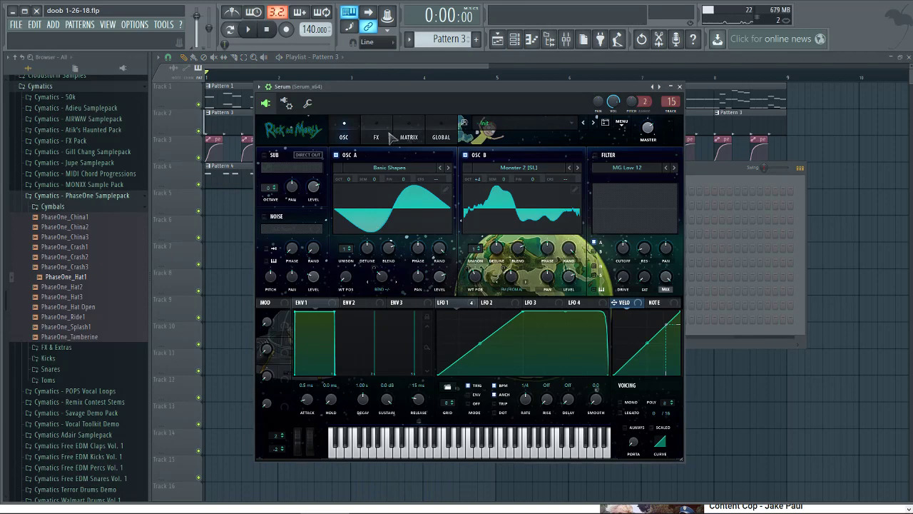
left_click(376, 134)
left_click(268, 257)
left_click(267, 229)
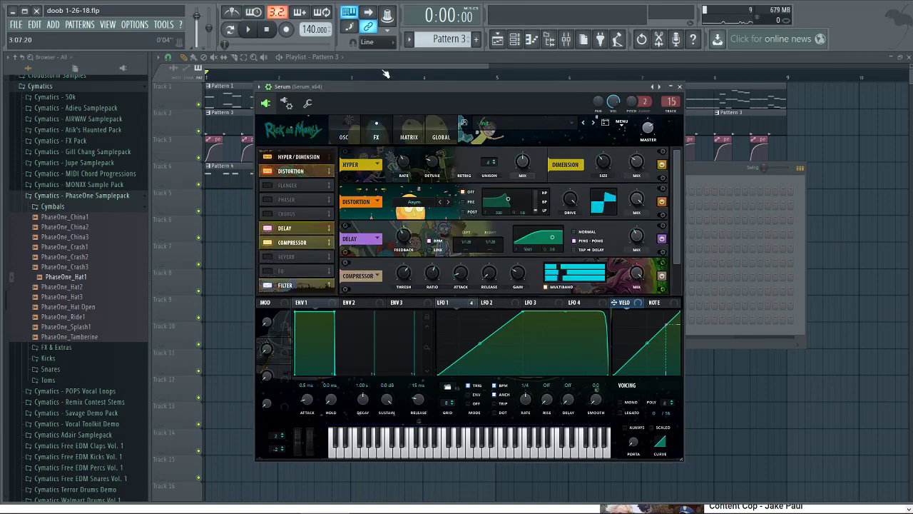
Play the arrangement from bar 1 to audition Serum with Hyper/Dimension and Delay combined.
left_click(386, 72)
key("space")
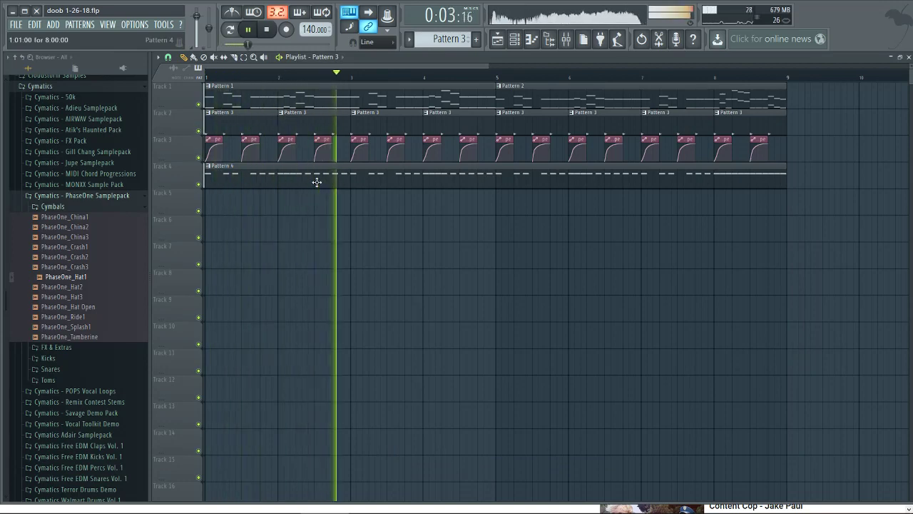
key("space")
Turn off Hyper/Dimension and Delay in the Serum channel's effects rack, and show Serum's track in the mixer.
key("F6")
left_click(337, 189)
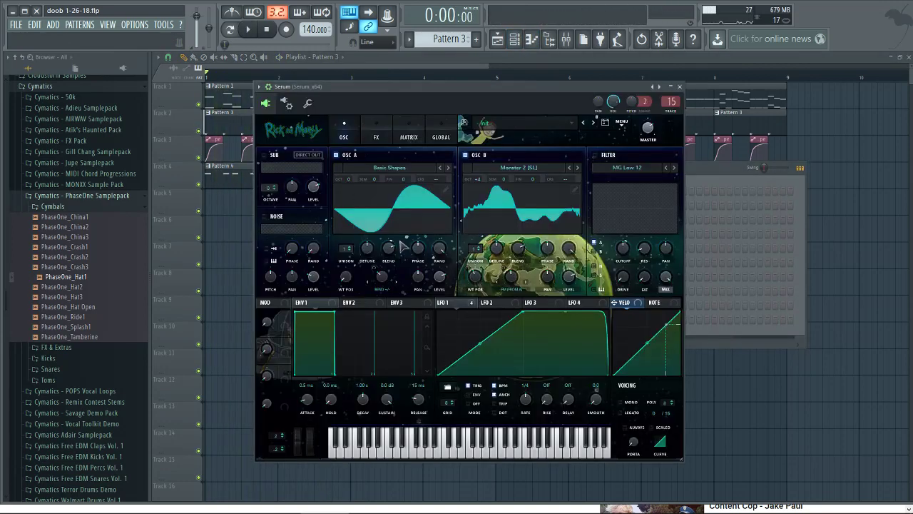
left_click(377, 137)
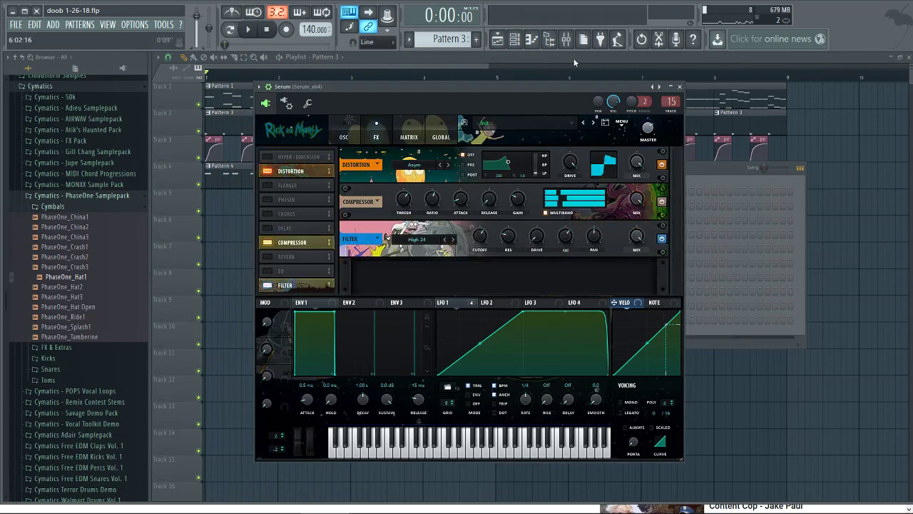
key("F9")
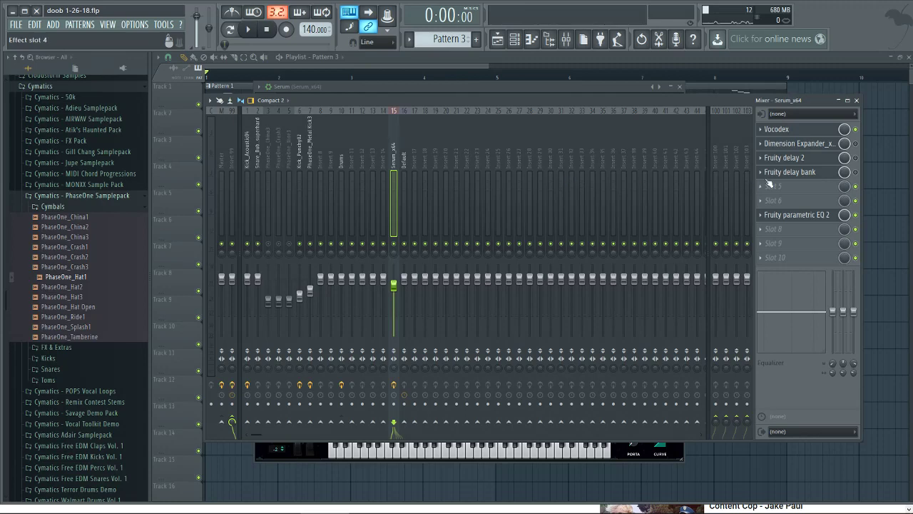
Examine the Dimension Expander, Fruity delay bank and Fruity delay 2 settings on Serum's mixer track.
left_click(792, 147)
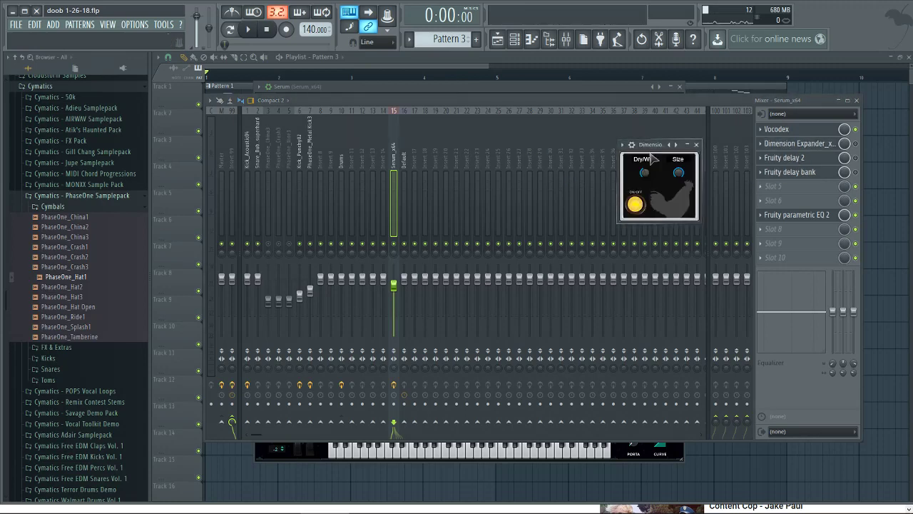
left_click(802, 170)
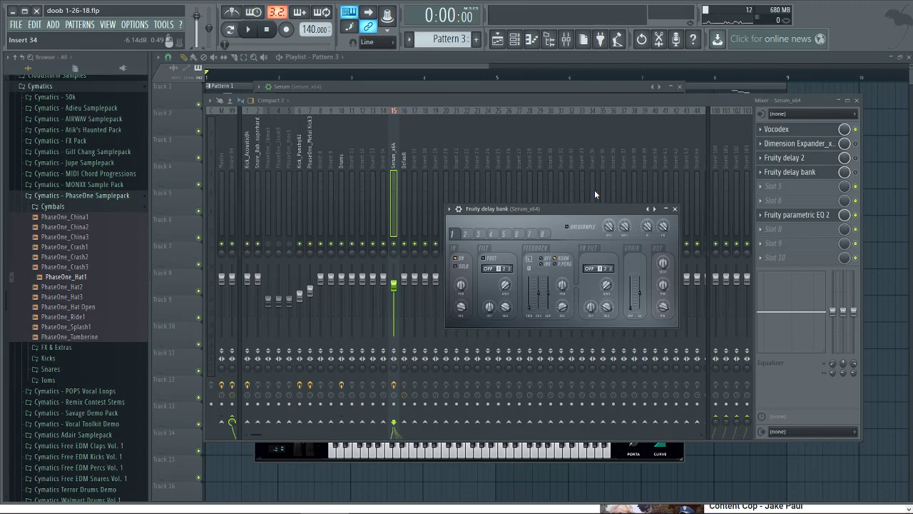
left_click(788, 160)
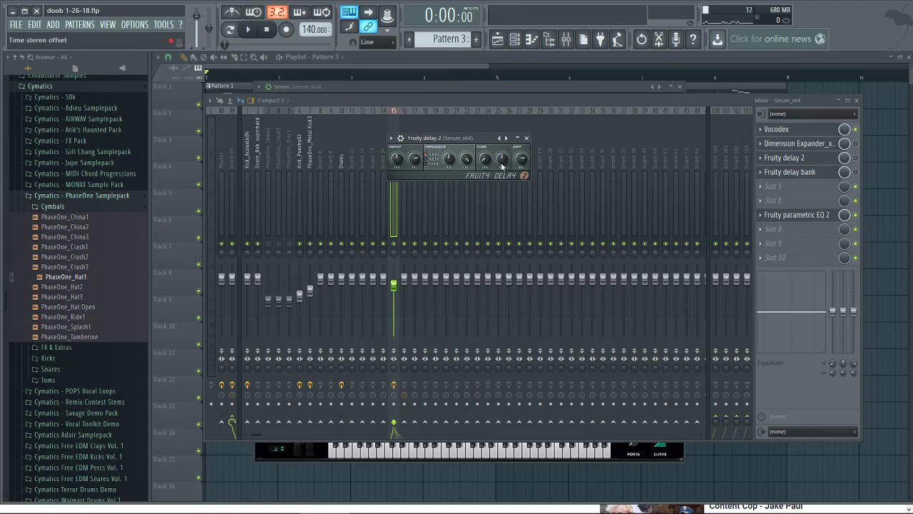
left_click_drag(457, 143, 467, 118)
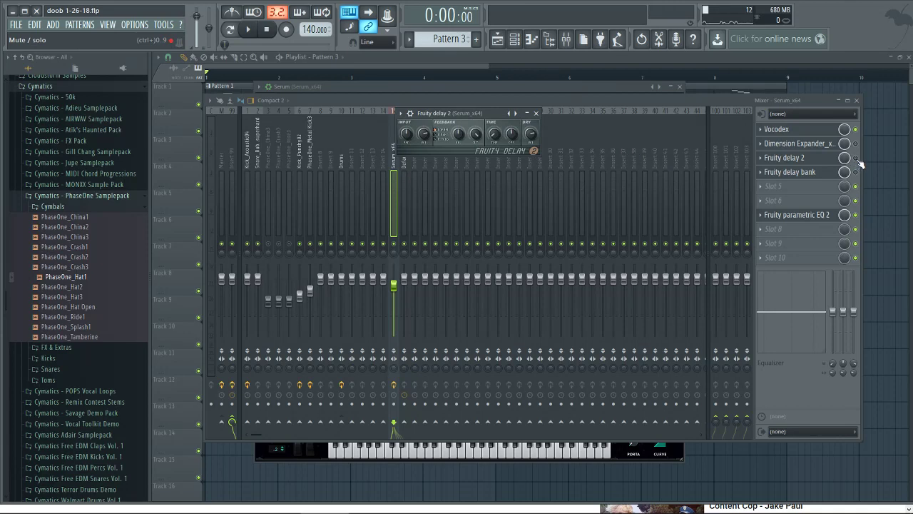
Enable Fruity delay 2 on Serum's mixer track and play the arrangement while adjusting its delay time.
left_click(788, 158)
left_click_drag(495, 134, 494, 129)
key("space")
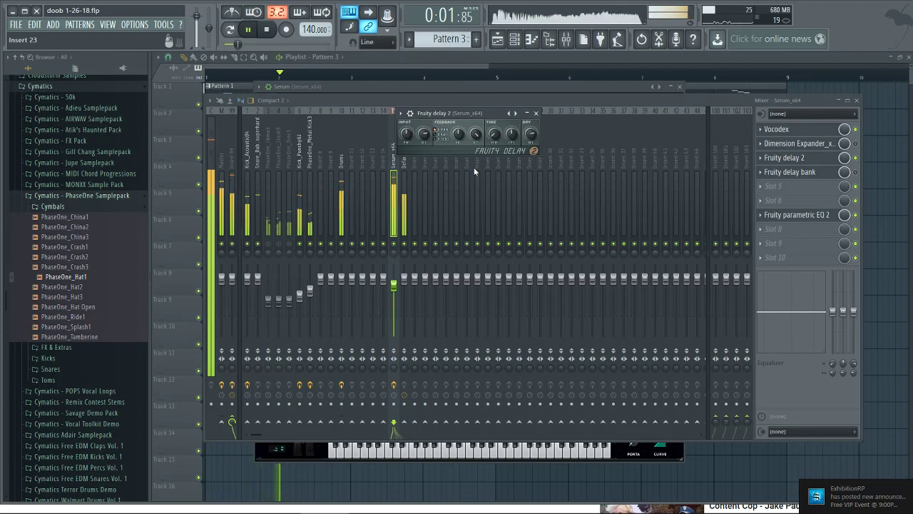
mouse_move(494, 133)
left_mouse_down()
mouse_move(495, 122)
mouse_move(494, 137)
left_mouse_up()
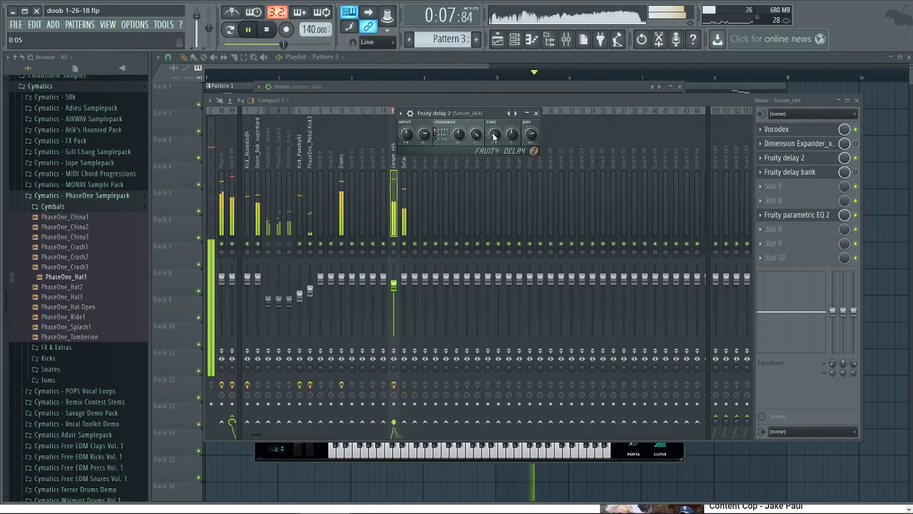
key("space")
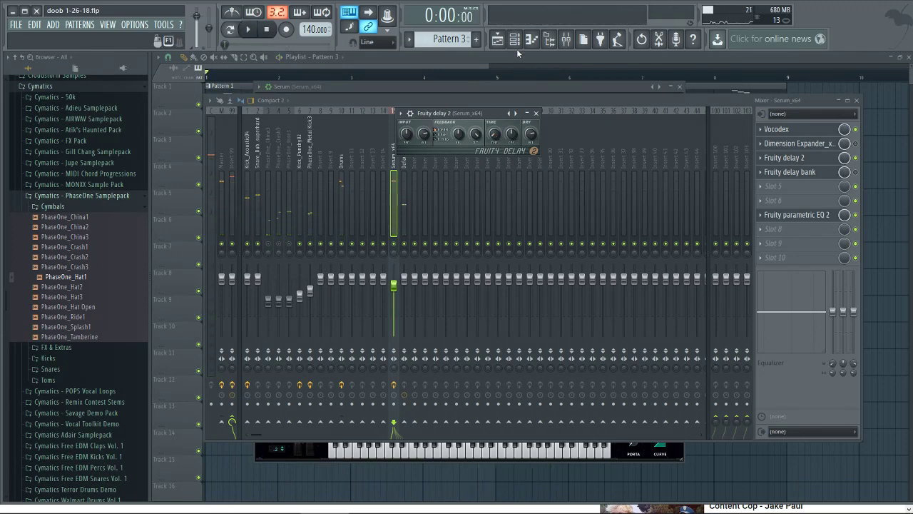
Check Serum's own effects rack, and bring up Fruity delay 2 from the mixer track again.
left_click(312, 87)
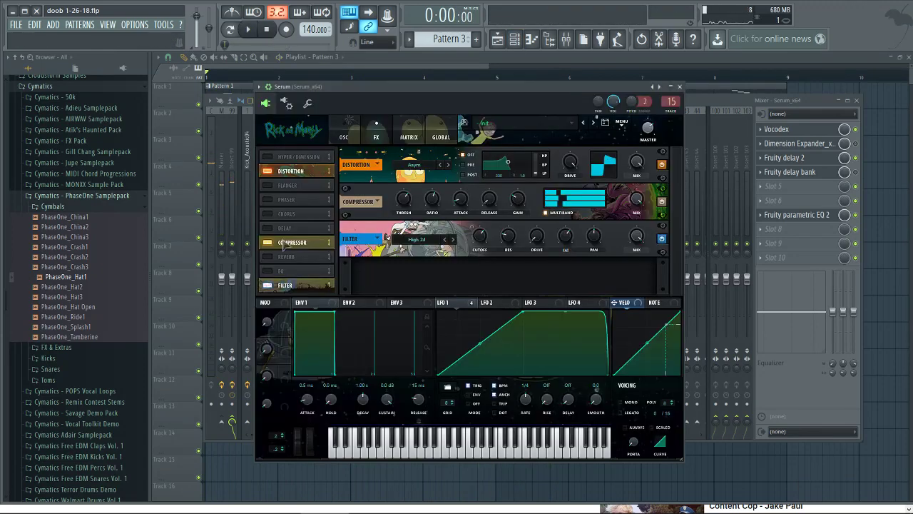
left_click(789, 166)
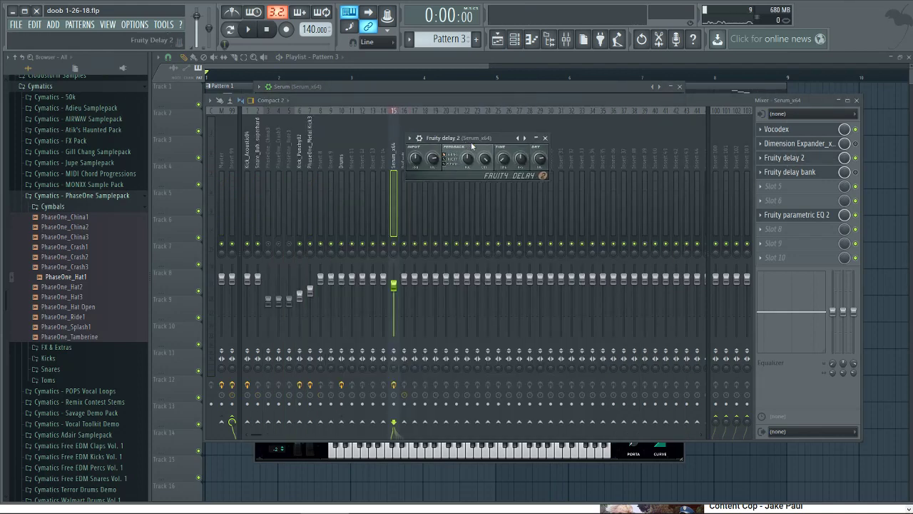
left_click_drag(471, 145, 513, 173)
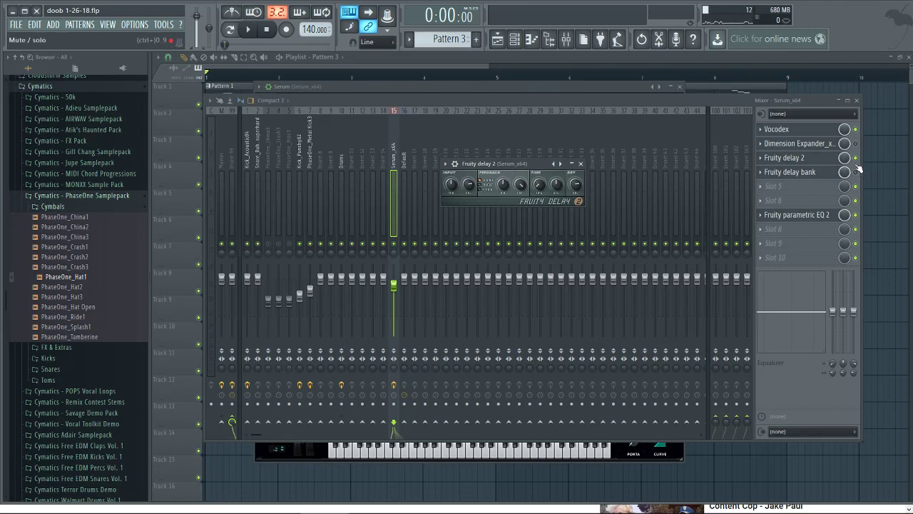
Swap Fruity delay 2 for Fruity delay bank on Serum's mixer track and play the arrangement to audition it.
left_click(790, 172)
key("space")
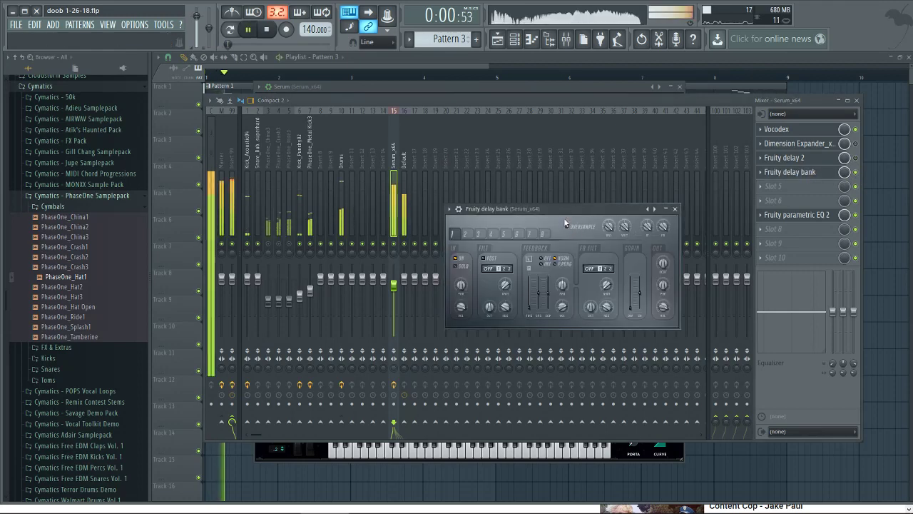
left_click_drag(565, 223, 553, 181)
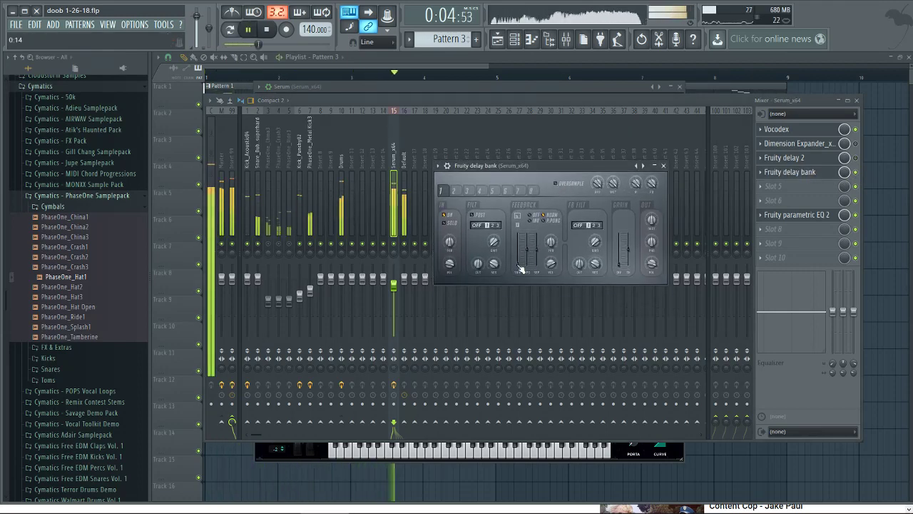
key("space")
left_click_drag(499, 166, 325, 123)
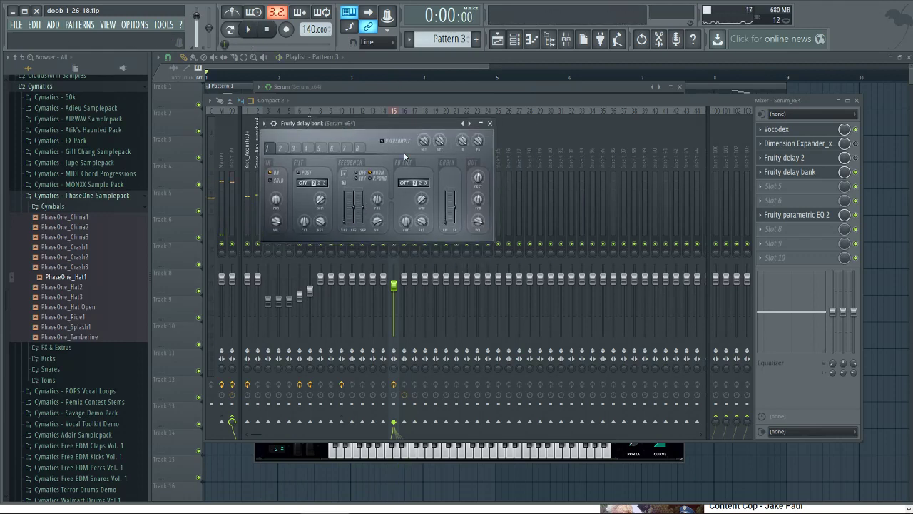
Compare the Fruity delay 2 and Fruity delay bank interfaces on Serum's mixer track.
left_click(787, 158)
left_click(792, 158)
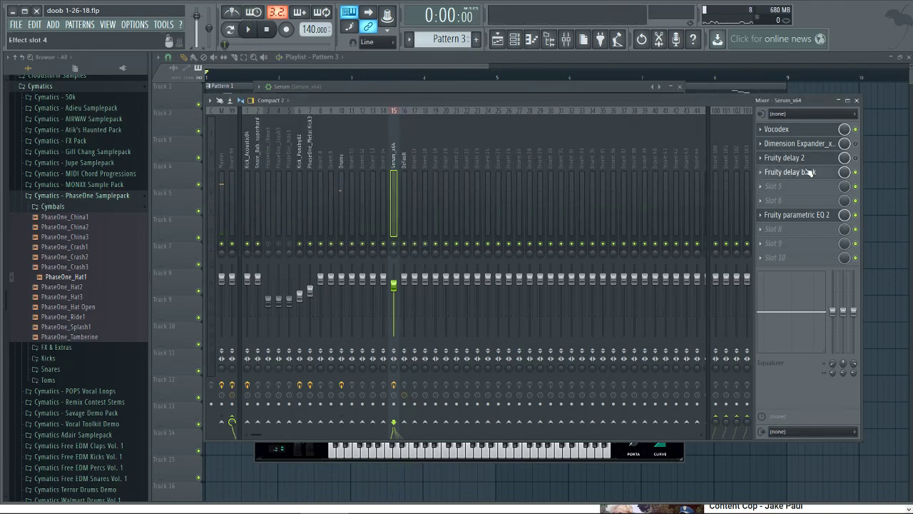
left_click(810, 172)
left_click(792, 159)
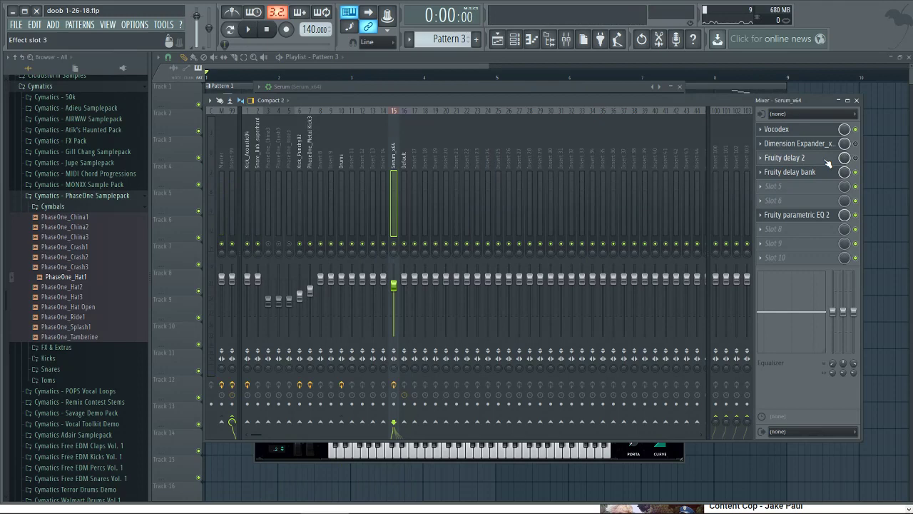
left_click(813, 173)
left_click(792, 158)
left_click(814, 173)
left_click(792, 158)
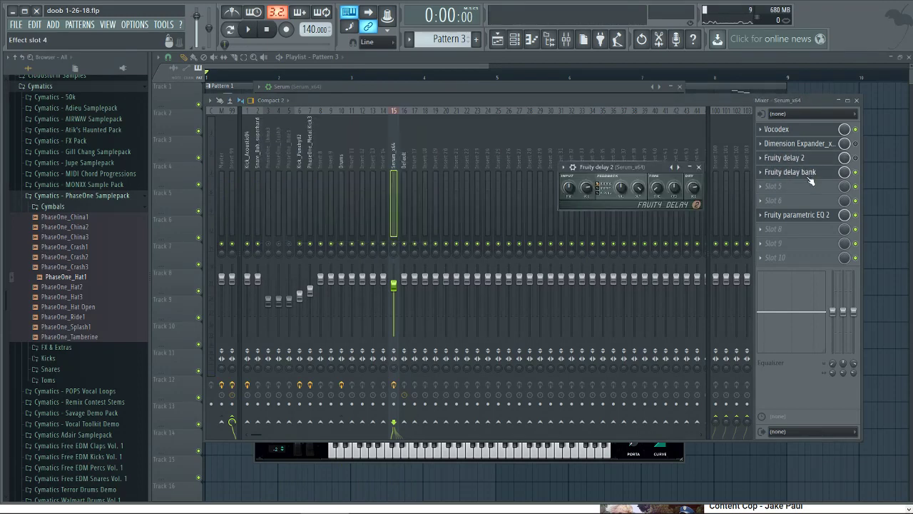
Enable Fruity delay 2 alongside Fruity delay bank, and audition the arrangement with the external delays on and off.
left_click(855, 159)
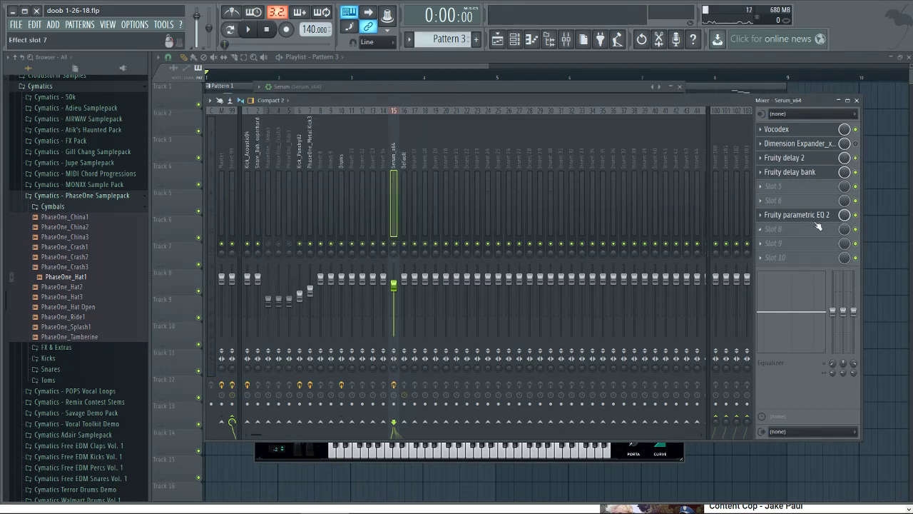
key("space")
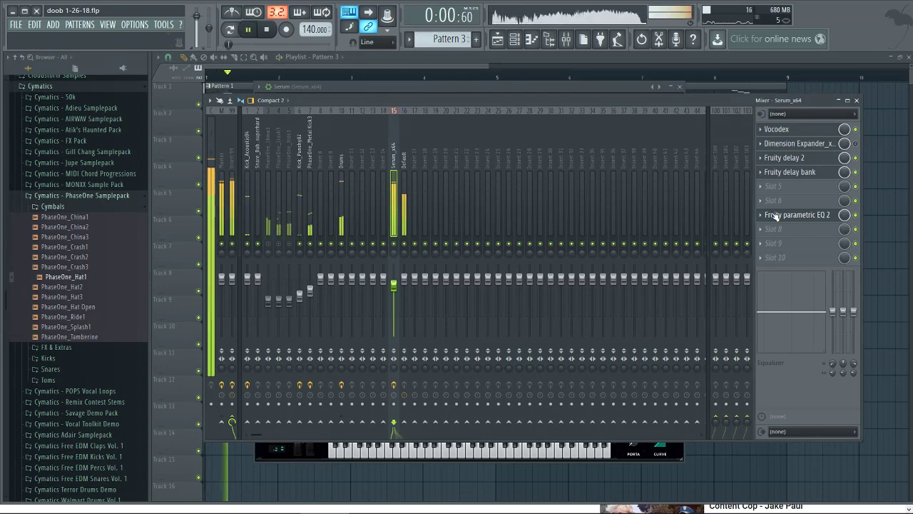
key("space")
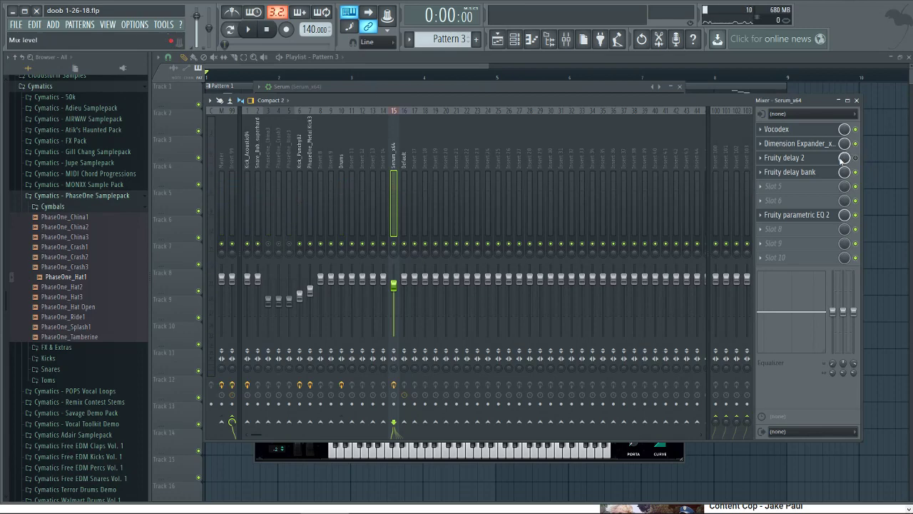
key("space")
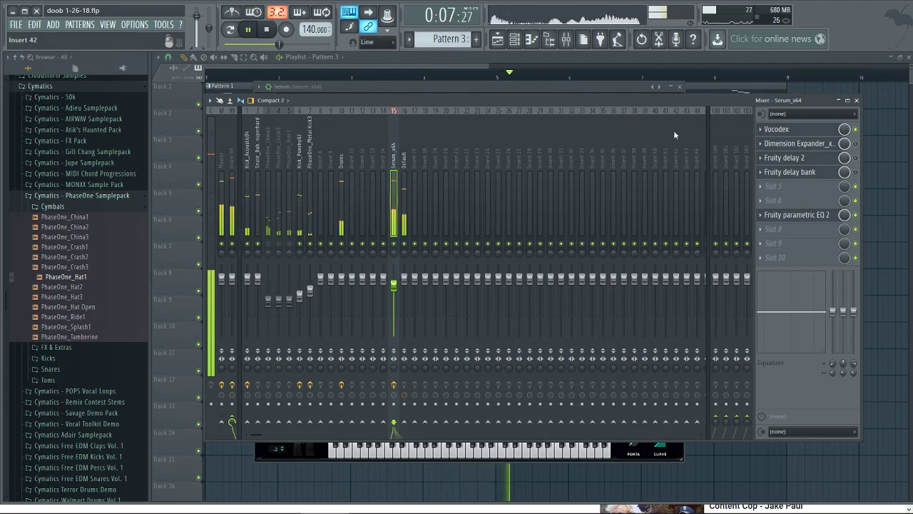
key("space")
Turn on Hyper/Dimension and Delay in the effects rack of the Serum channel.
left_click(513, 43)
left_click(333, 192)
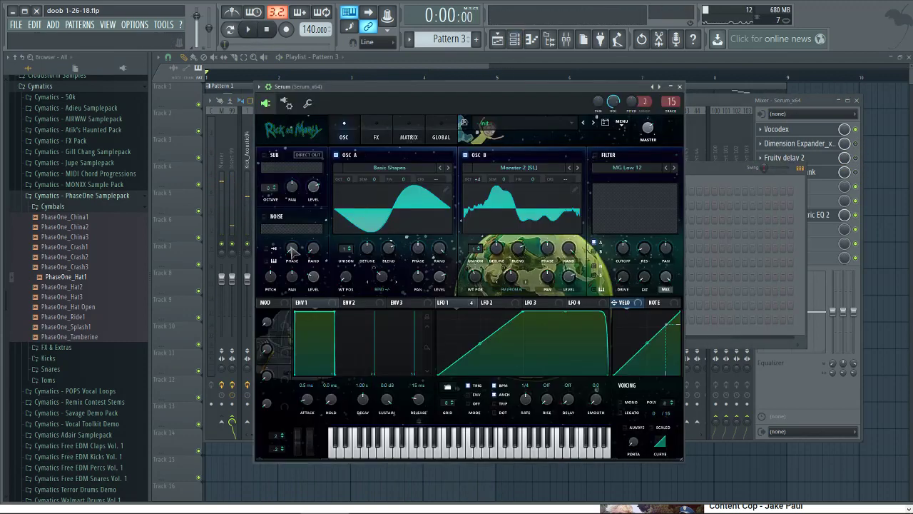
left_click(377, 136)
left_click(267, 172)
left_click(267, 228)
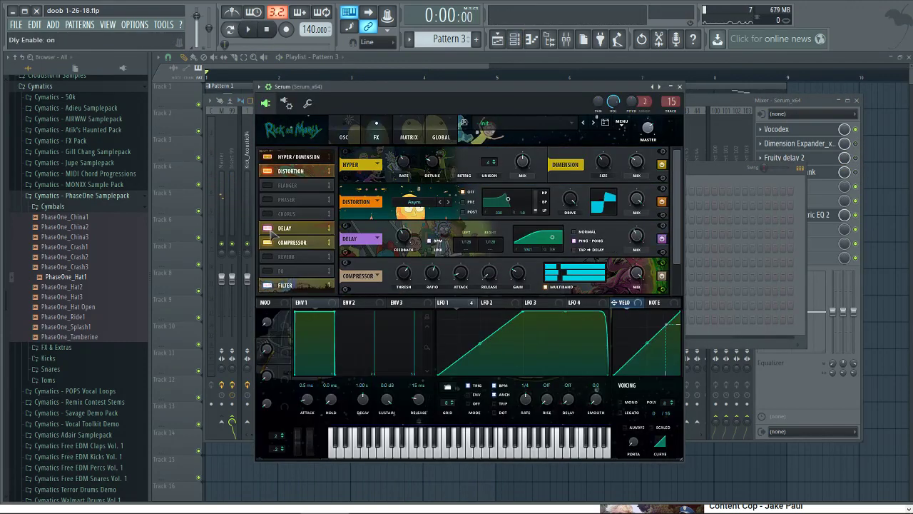
Uncover the start of the playlist and play the arrangement to audition Serum with Hyper/Dimension and Delay enabled.
mouse_move(456, 133)
left_mouse_down()
mouse_move(506, 208)
mouse_move(469, 146)
left_mouse_up()
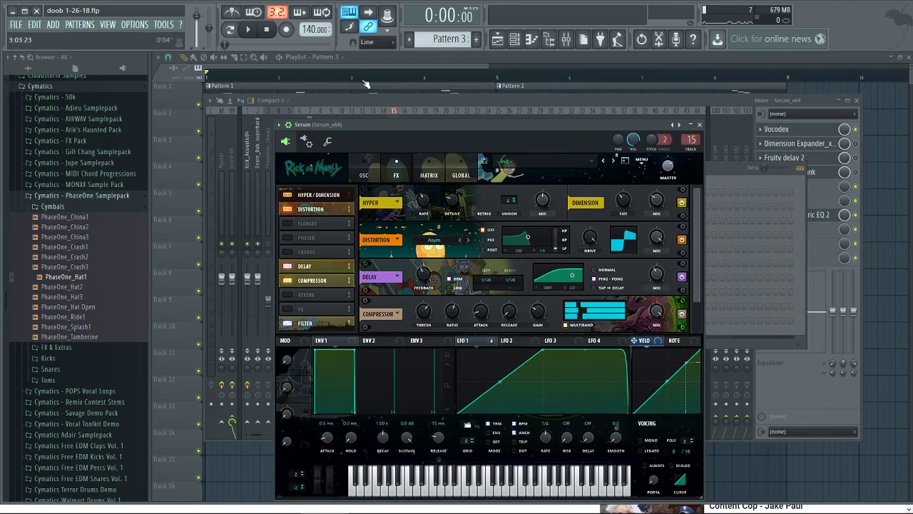
left_click(192, 113)
key("space")
Unmute the PhaseOne_China3, PhaseOne_Crash3 and PhaseOne_Ride1 tracks in the mixer.
left_click(513, 42)
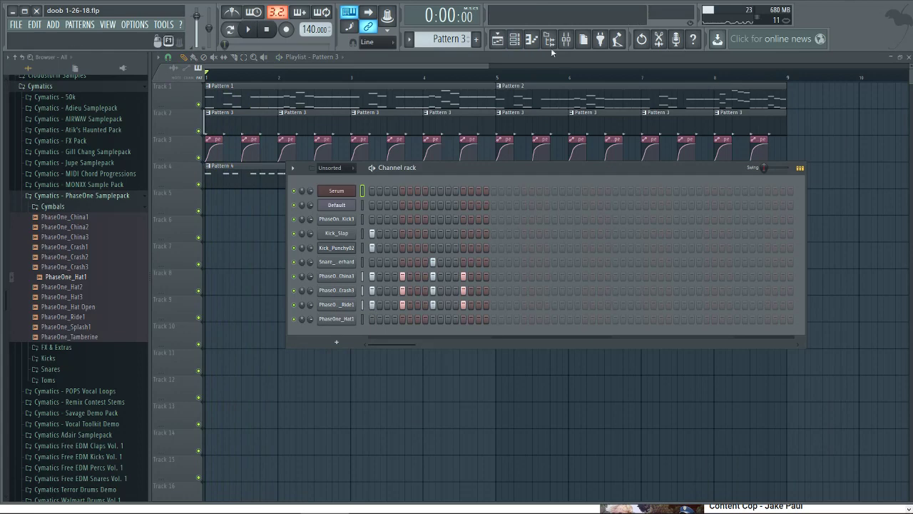
left_click(513, 40)
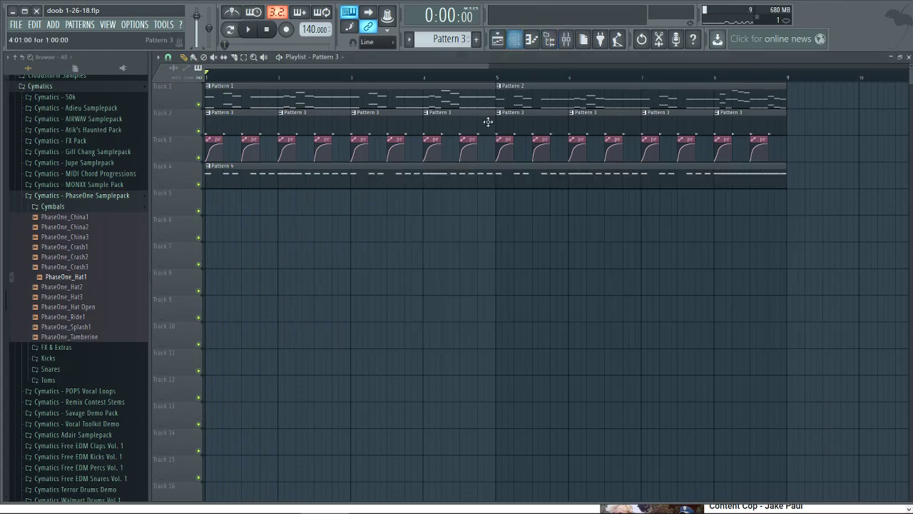
left_click(565, 39)
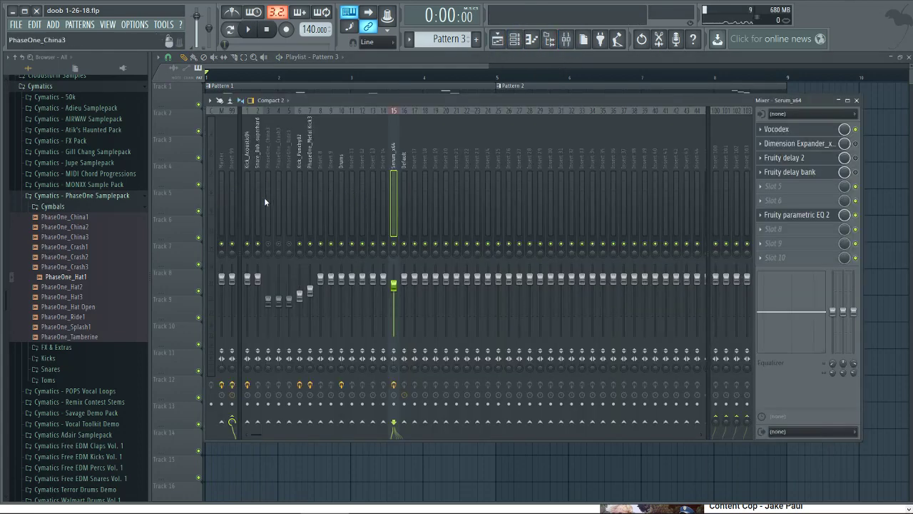
left_click(279, 243)
left_click(269, 243)
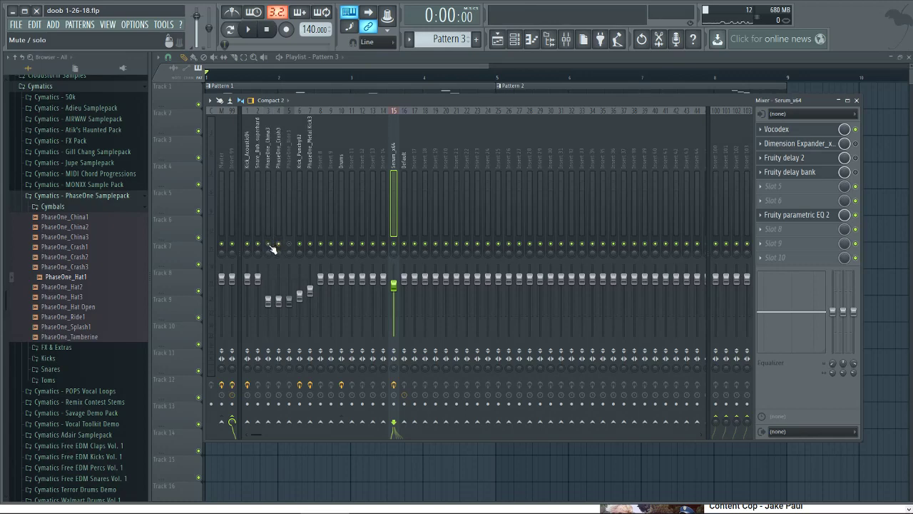
left_click(289, 243)
Play the arrangement while soloing the China, crash and ride cymbal tracks, and return to the full mix.
key("space")
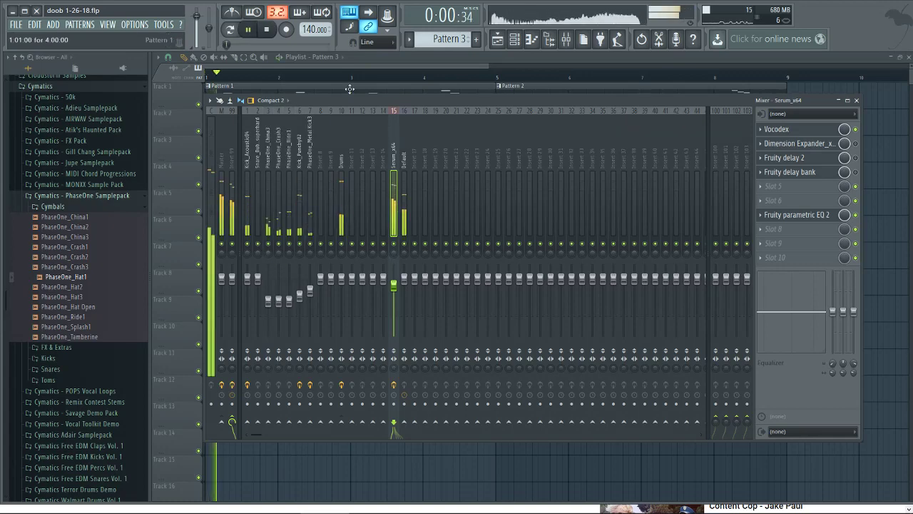
right_click(278, 244)
right_click(269, 243)
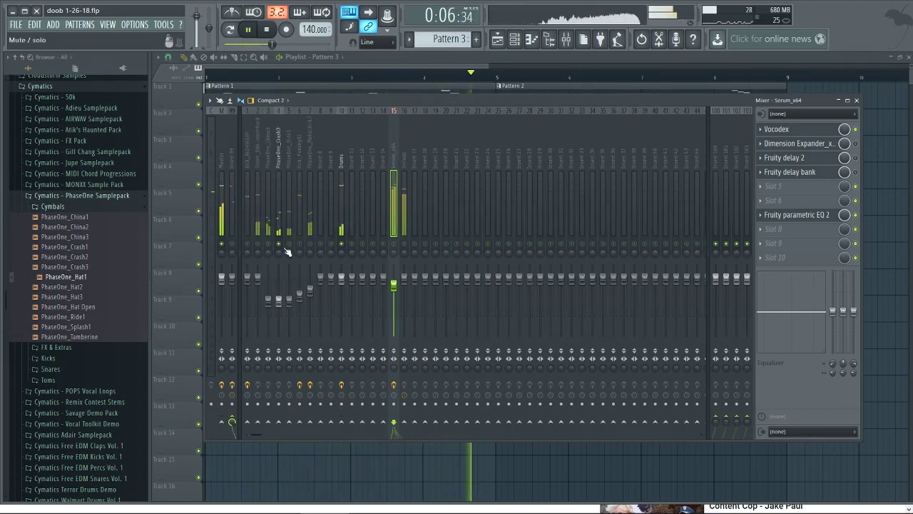
right_click(290, 244)
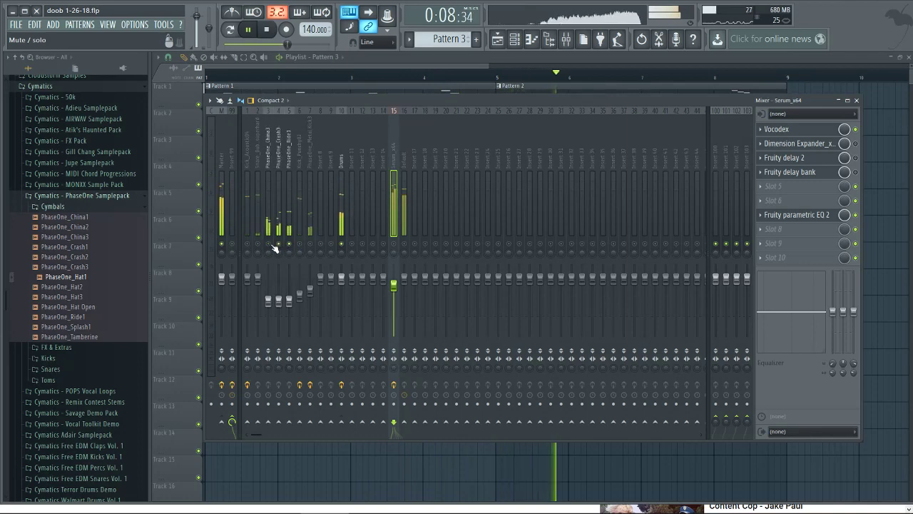
left_click(269, 244)
left_click(279, 243)
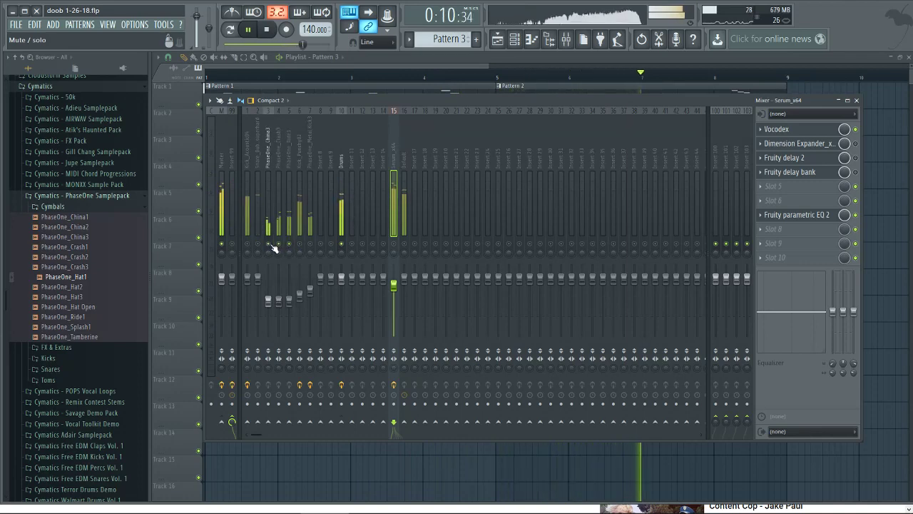
right_click(271, 245)
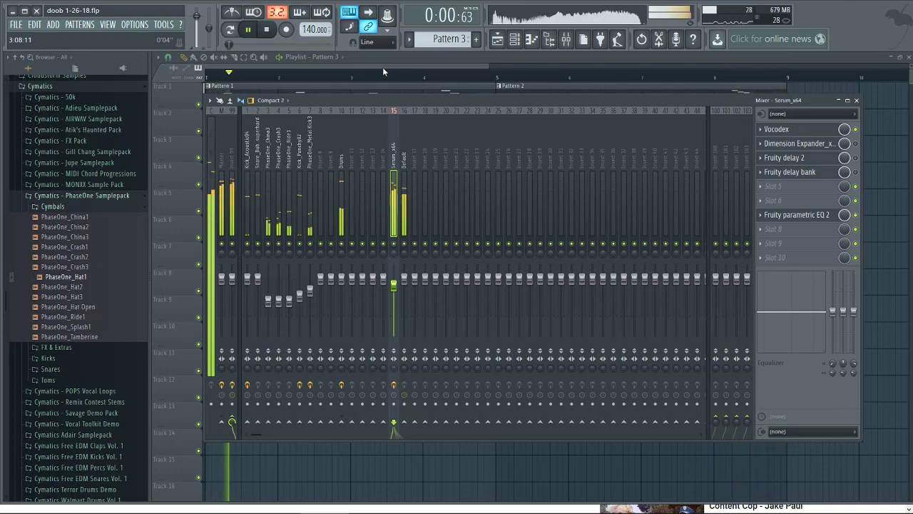
key("space")
In Pattern 3, clear the China, crash and ride steps and fill all 16 PhaseOne_Hat1 steps.
key("F9")
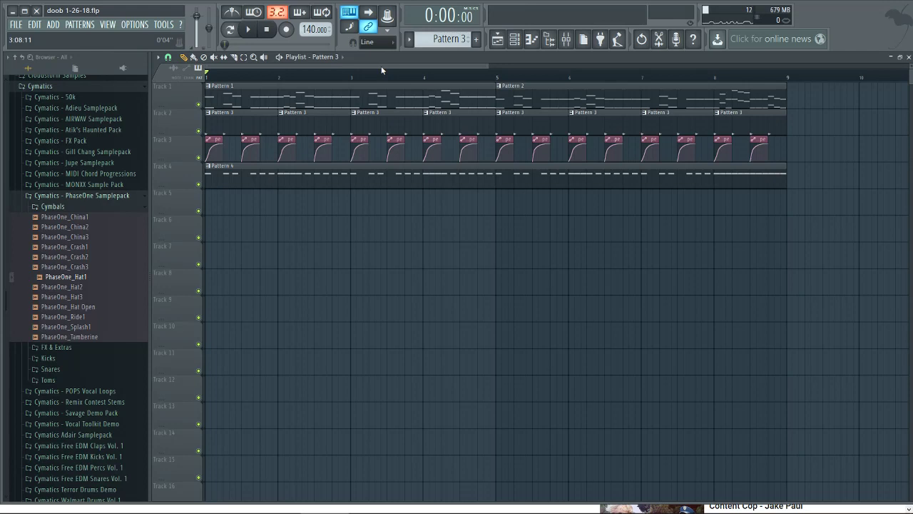
left_click(515, 39)
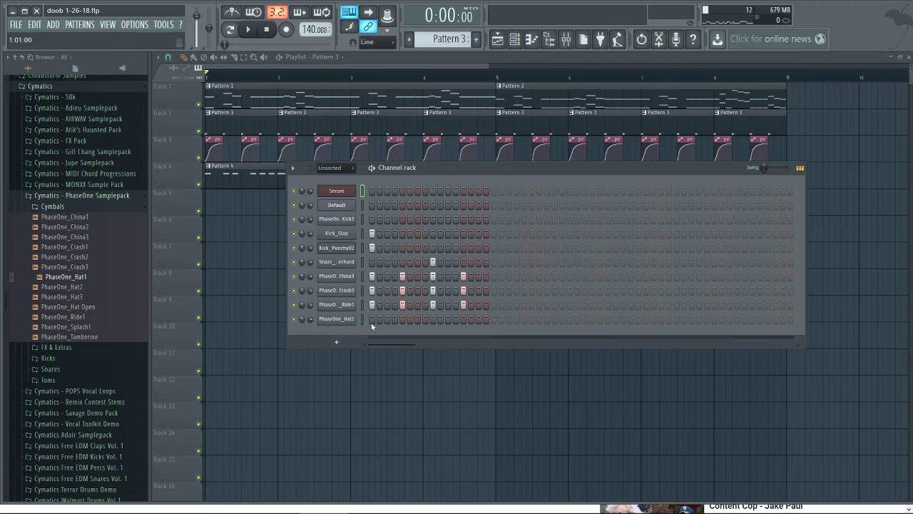
left_click_drag(381, 323, 485, 319)
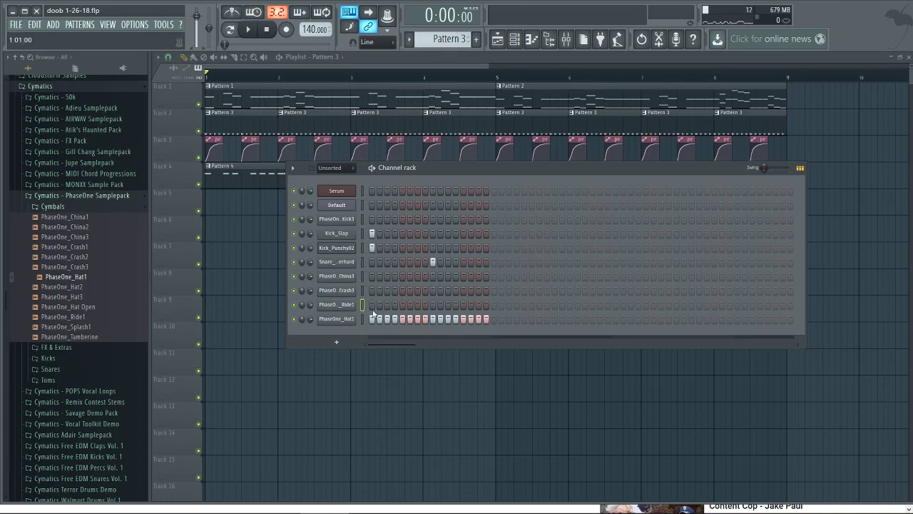
Audition the arrangement with the straight hat pattern, and add PhaseOne_Hat2 and PhaseOne_Hat3 as new drum channels.
key("space")
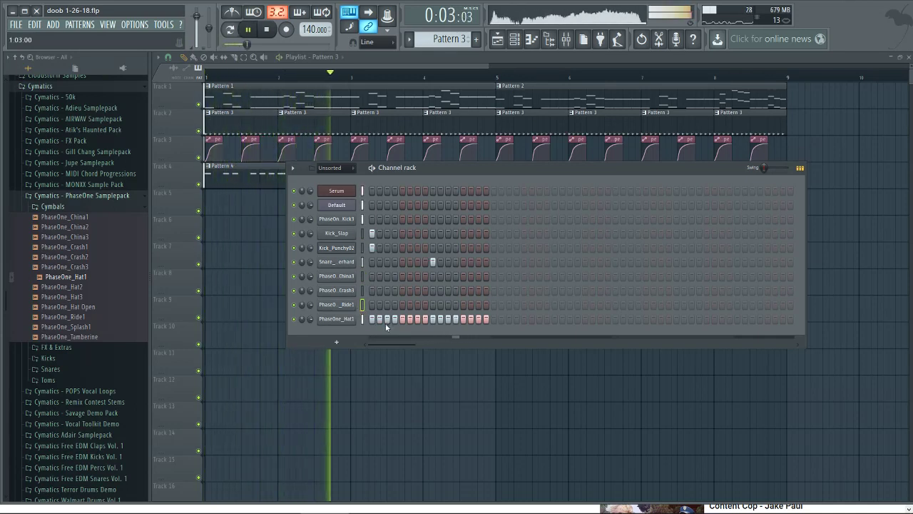
key("space")
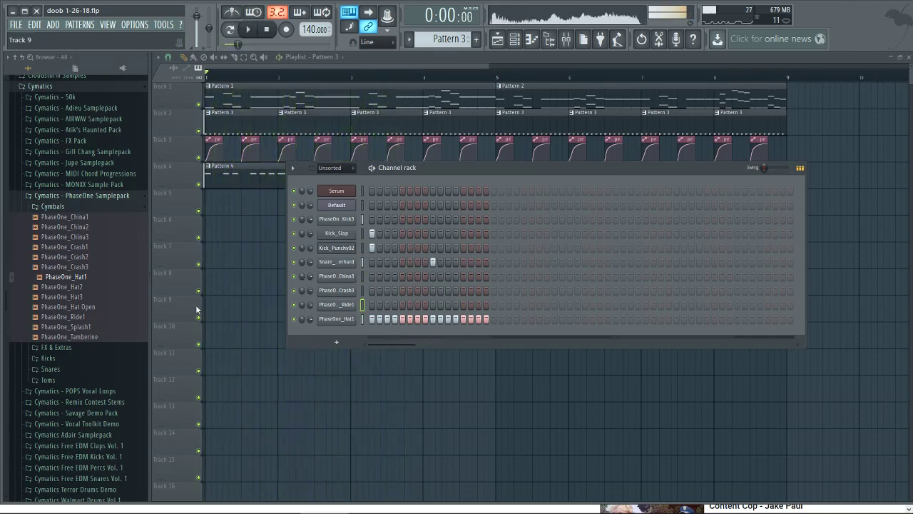
left_click_drag(62, 286, 348, 335)
mouse_move(65, 296)
left_mouse_down()
mouse_move(350, 354)
mouse_move(353, 346)
mouse_move(497, 321)
left_mouse_up()
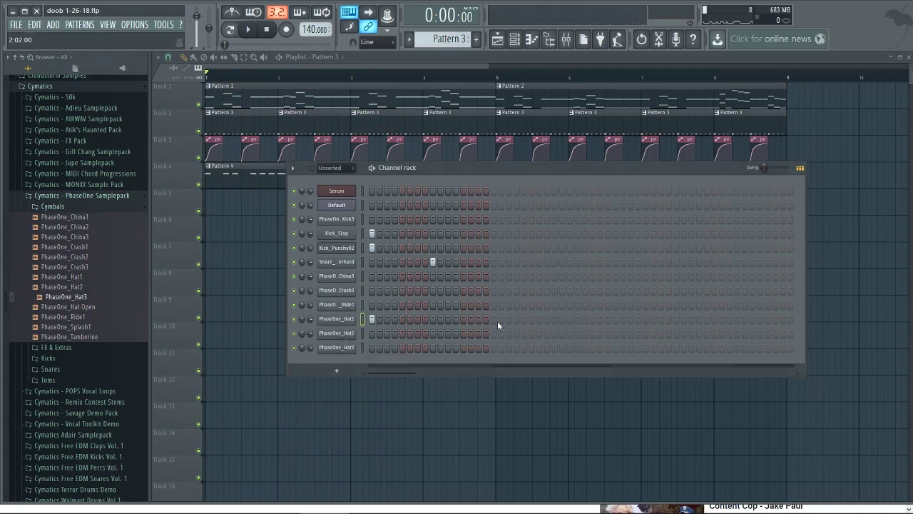
Place PhaseOne_Hat1 on steps 1, 5, 9 and 13, PhaseOne_Hat2 on all even steps, PhaseOne_Hat3 on 3, 7, 11 and 15, and audition the arrangement.
left_click(380, 333)
left_click(388, 347)
left_click_drag(387, 333, 398, 324)
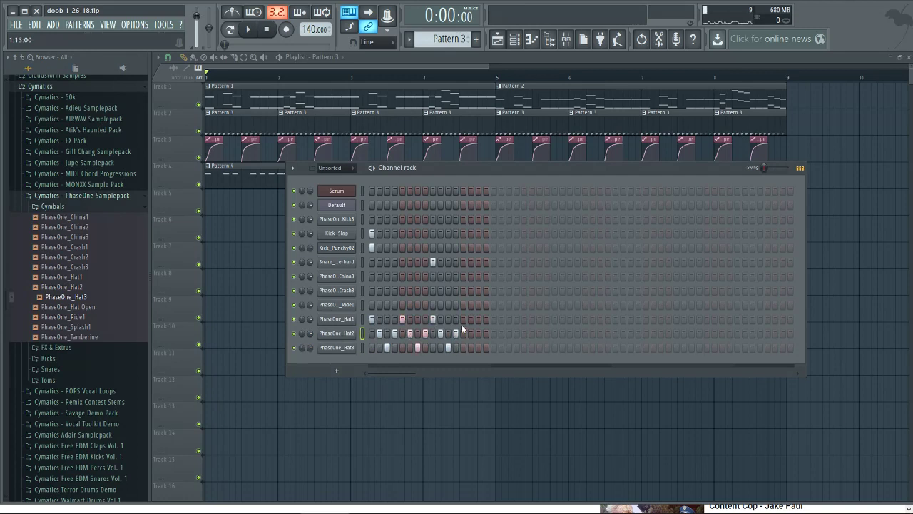
key("space")
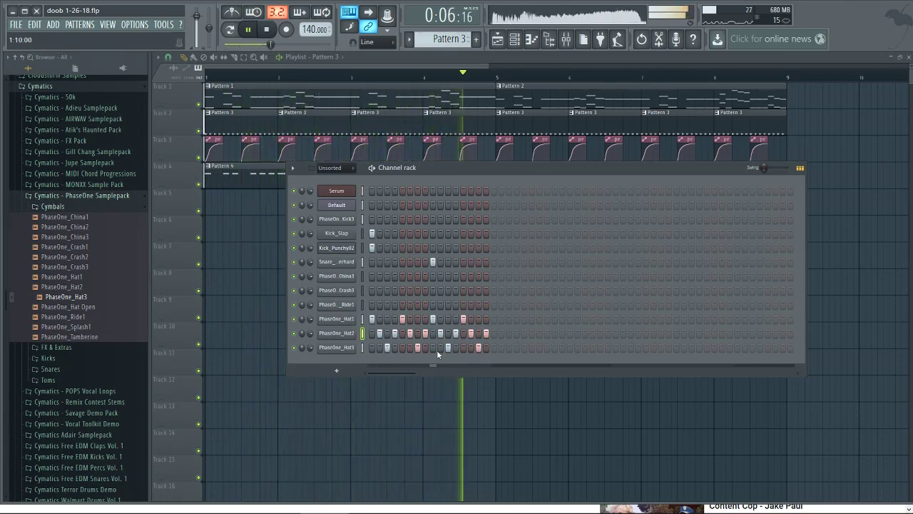
key("space")
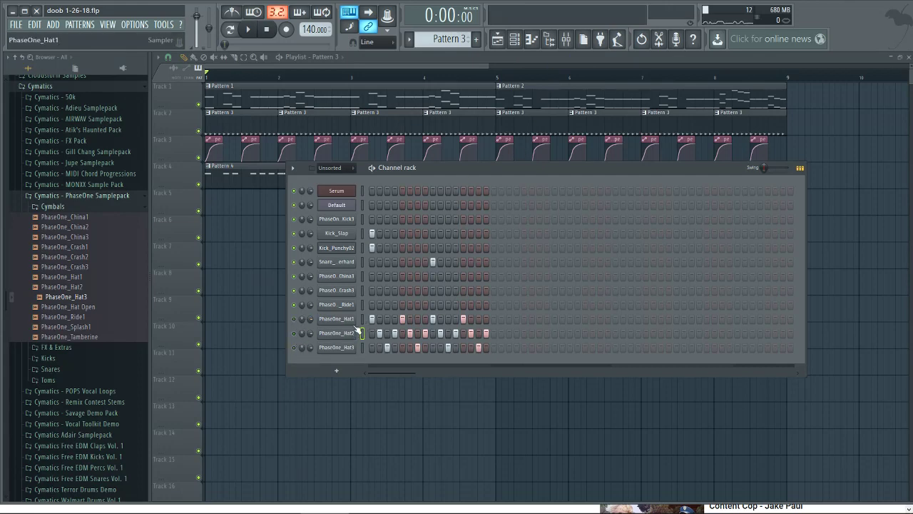
Fill PhaseOne_China3 and PhaseOne_Crash3 every four steps and PhaseOne_Ride1 every eight steps, and audition the arrangement.
right_click(353, 275)
left_click(488, 330)
right_click(354, 290)
left_click(485, 344)
right_click(356, 304)
left_click(481, 358)
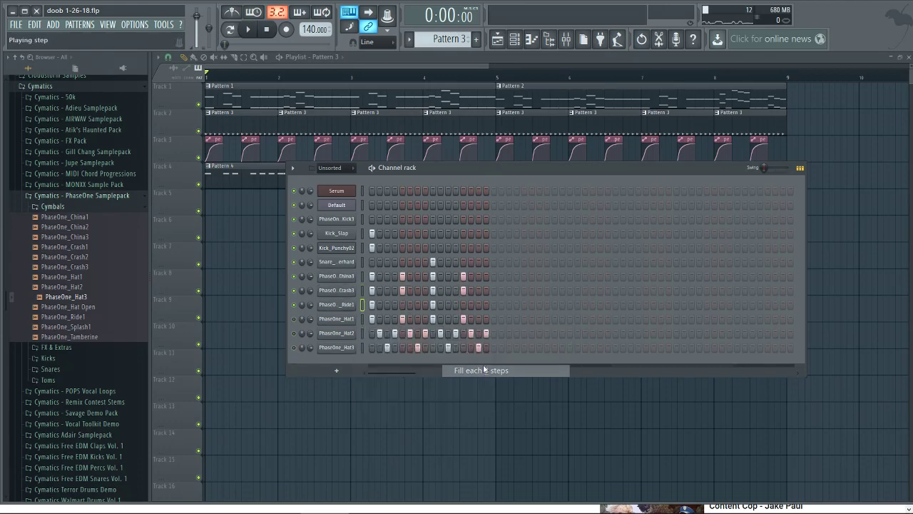
key("space")
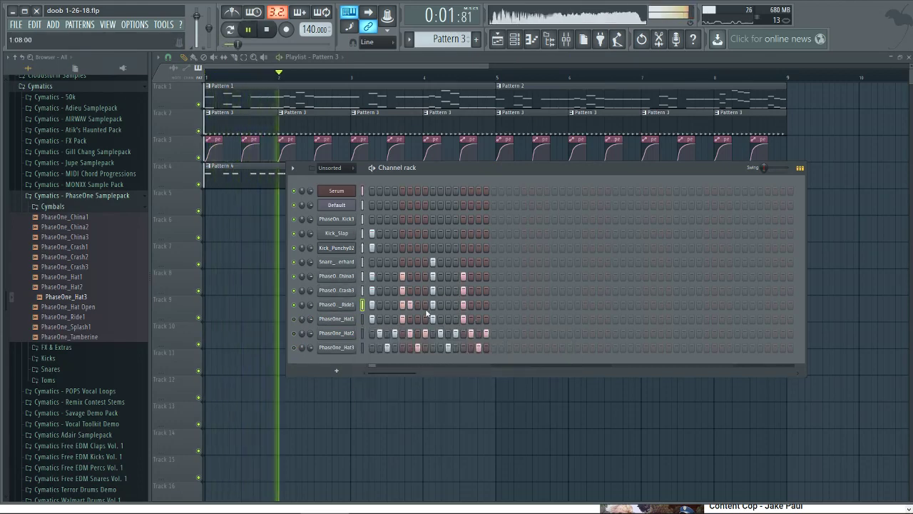
key("space")
Reset the mixer volumes of PhaseOne_China3, PhaseOne_Crash3 and PhaseOne_Ride1 to 100%, and play the arrangement with the louder cymbals.
left_click(566, 41)
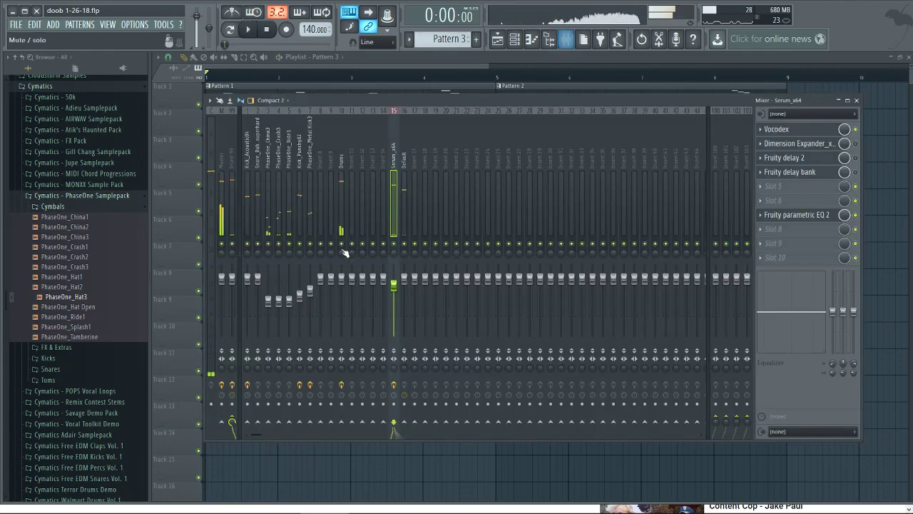
left_click(269, 302)
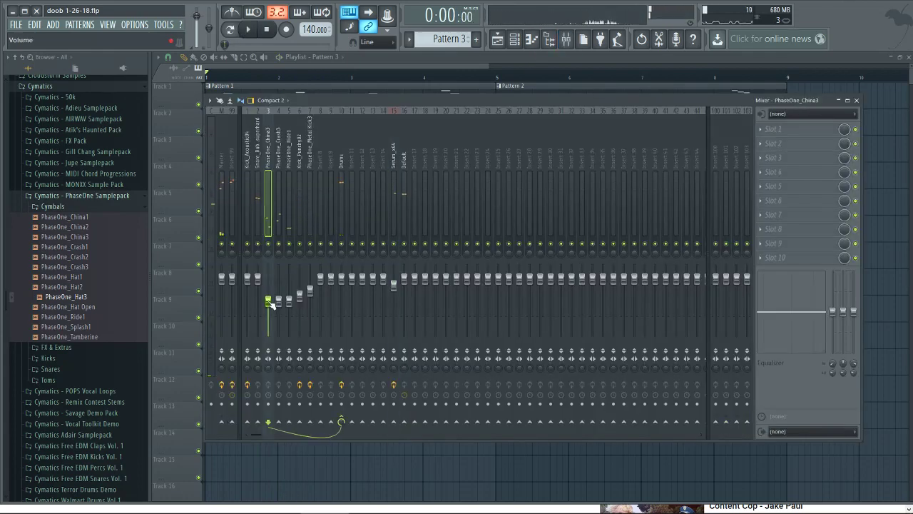
right_click(268, 301)
left_click(292, 308)
right_click(283, 305)
right_click(290, 300)
left_click(314, 309)
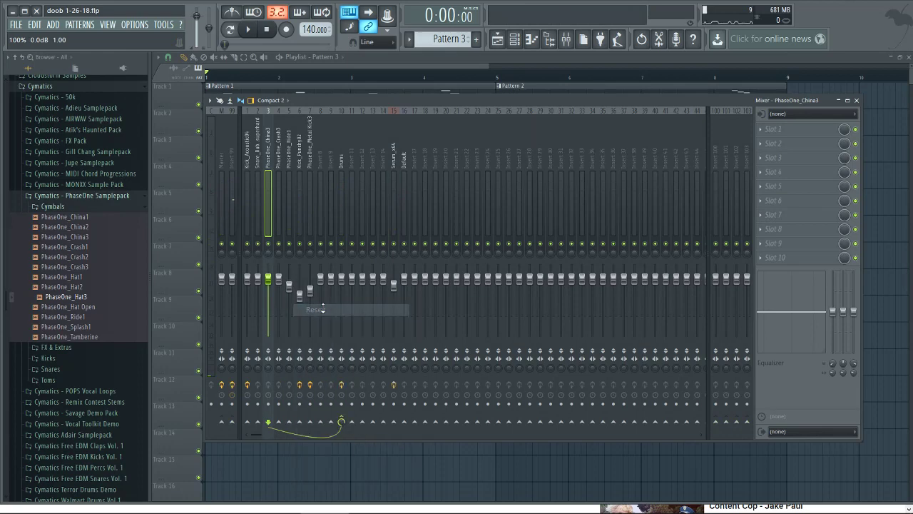
key("space")
key("space")
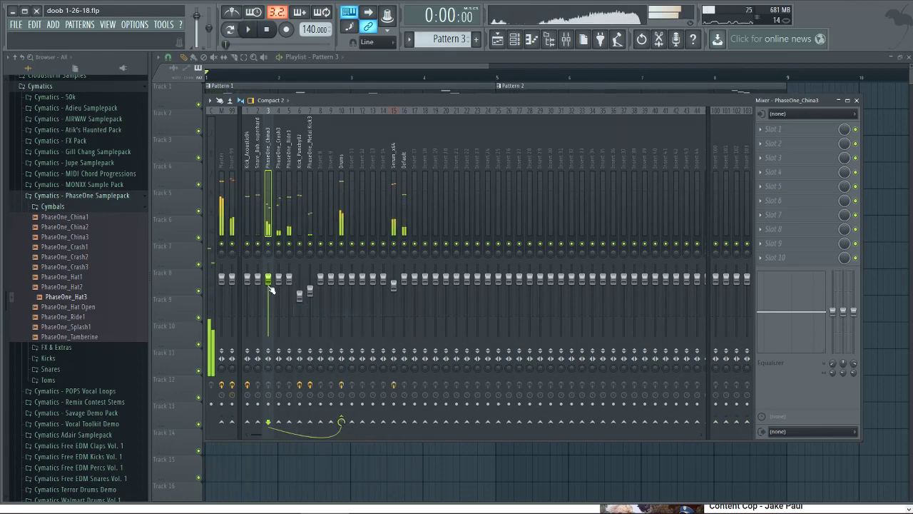
Lower the PhaseOne_China3, PhaseOne_Crash3 and PhaseOne_Ride1 mixer faders to similar levels, with Ride1 at 60% (-10.0 dB).
left_click_drag(267, 278, 289, 299)
left_click(278, 303)
left_click(289, 301)
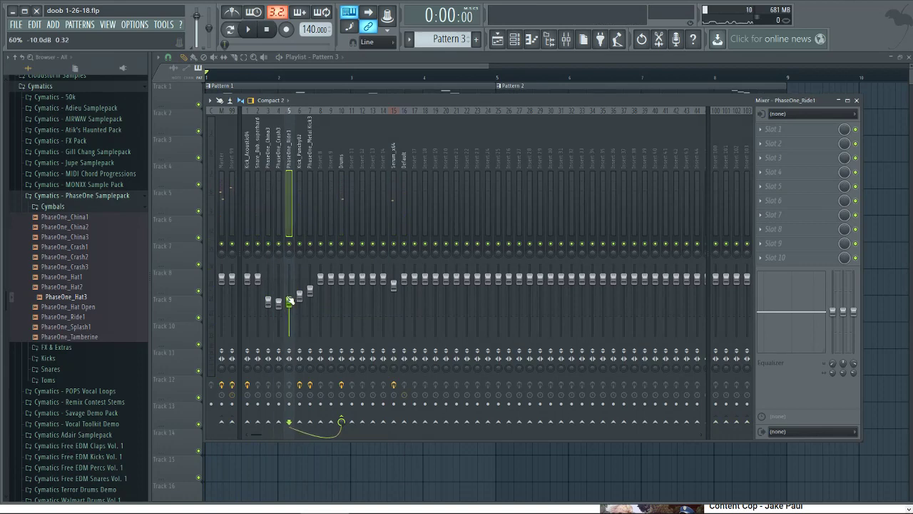
Close the mixer, play the arrangement to hear the quieter cymbals, and reopen the mixer.
key("F9")
key("space")
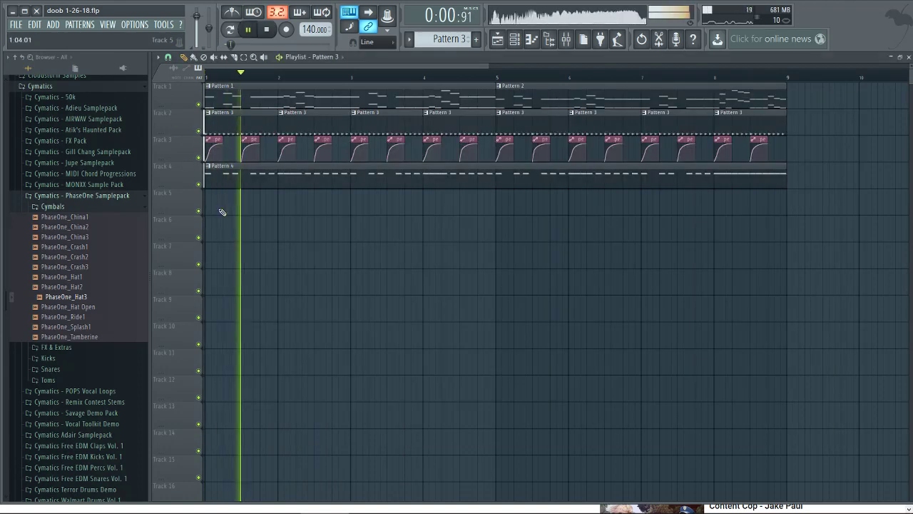
key("space")
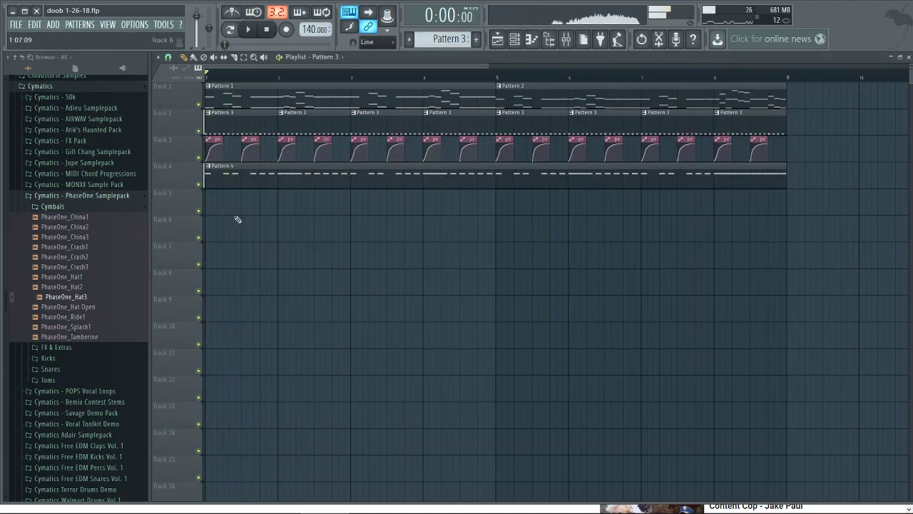
left_click(566, 40)
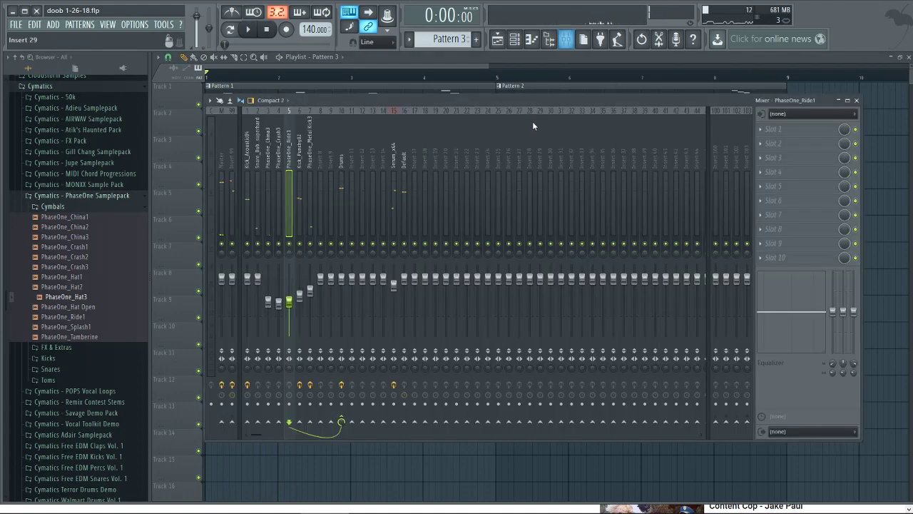